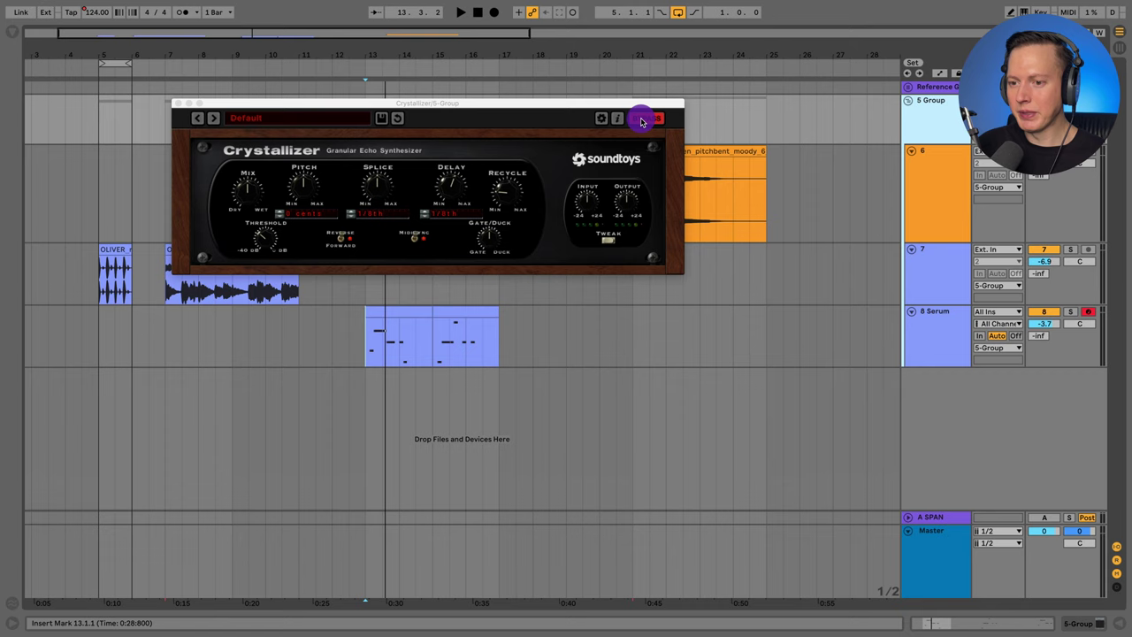
# Compare the Serum part without and with the Crystallizer effect by turning off its bypass, and expand the Tweak section.
pyautogui.press('space')
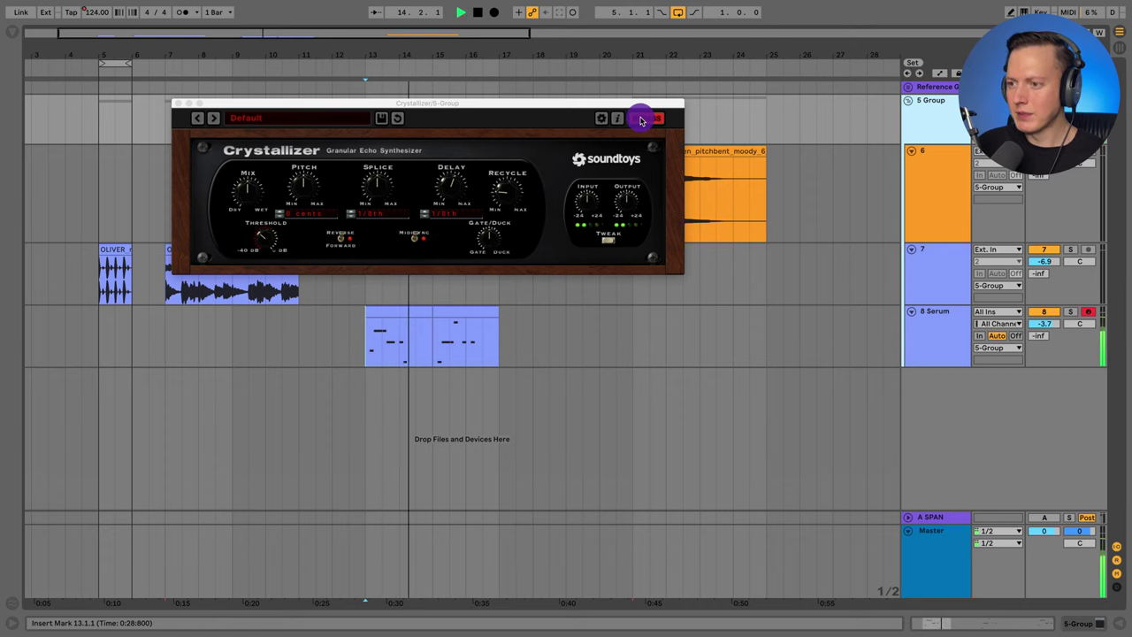
pyautogui.press('space')
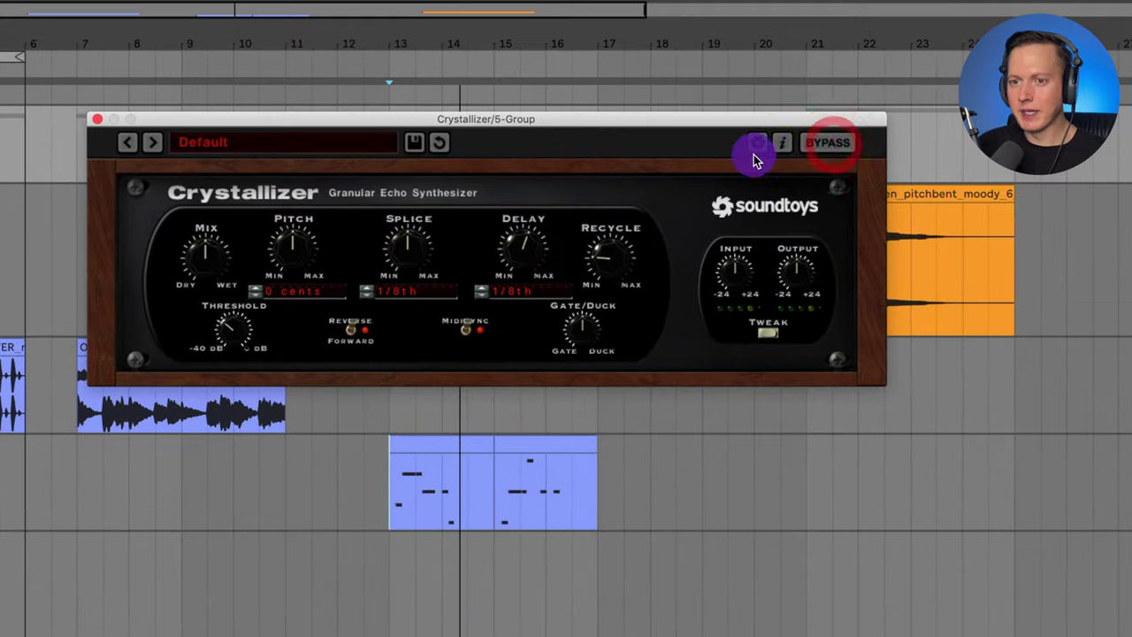
pyautogui.click(642, 121)
pyautogui.press('space')
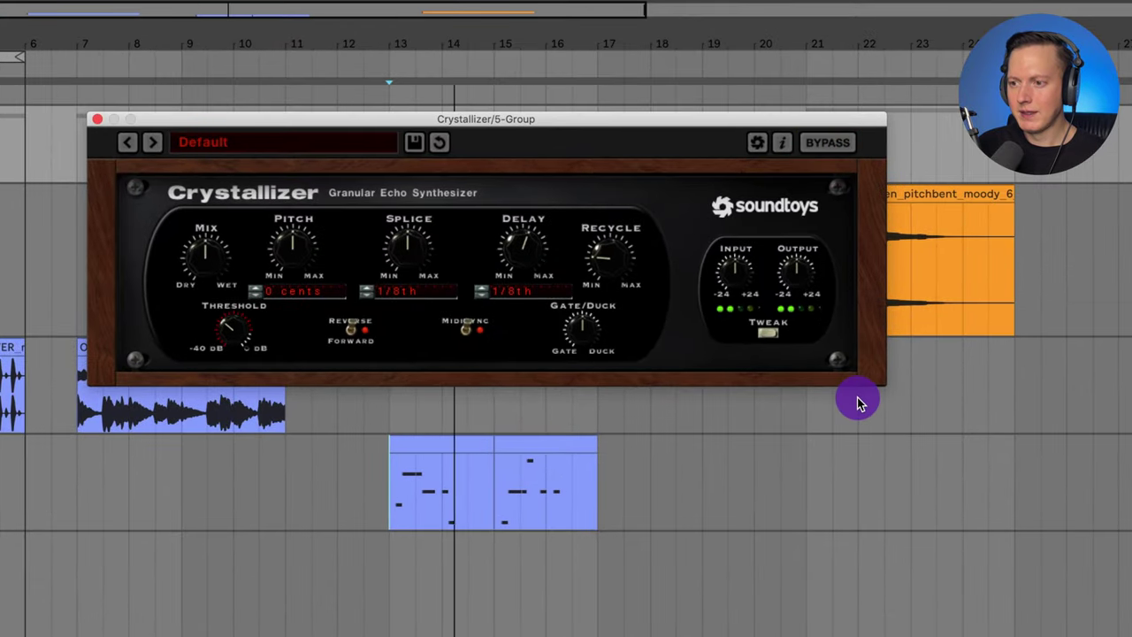
pyautogui.click(771, 342)
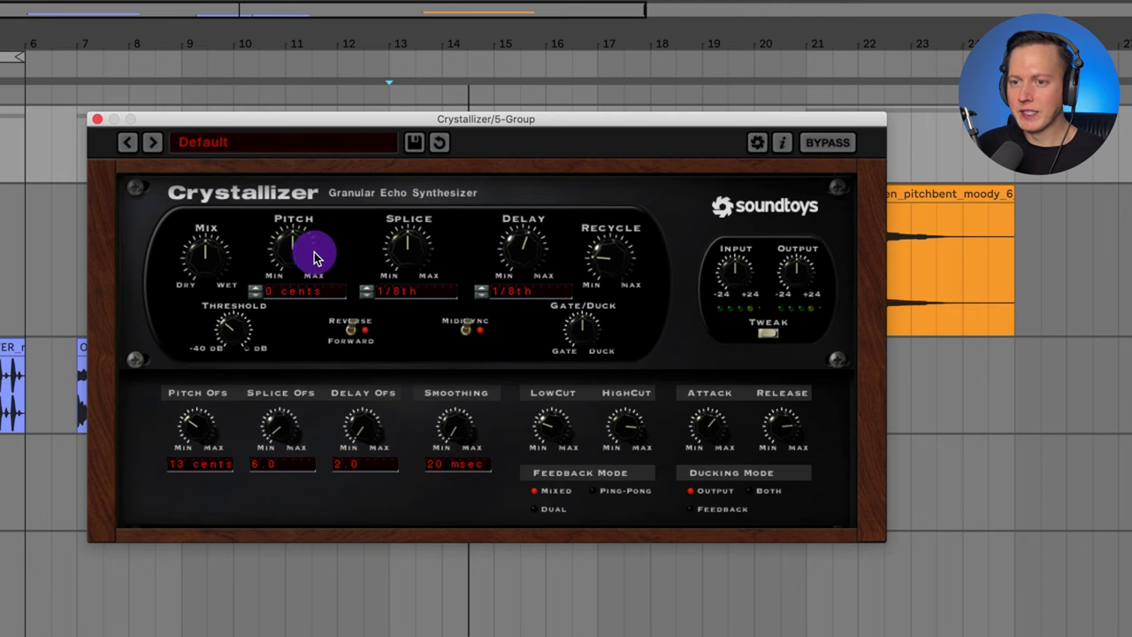
# Try raising the Crystallizer pitch to 700 cents and reset it to 0 cents.
pyautogui.moveTo(299, 256); pyautogui.dragTo(305, 237)
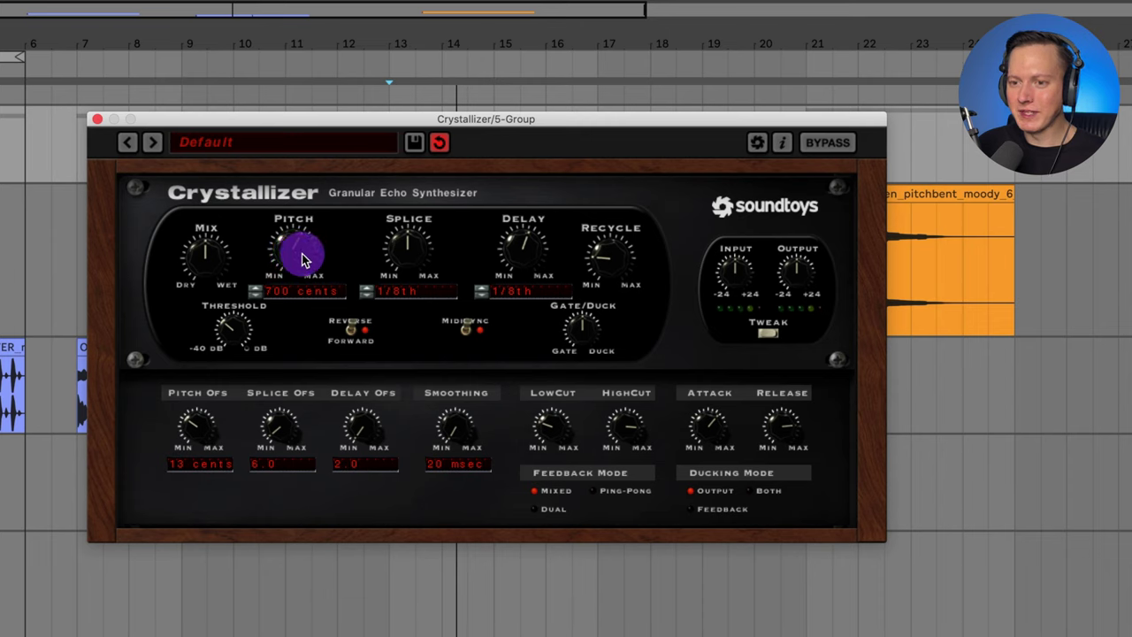
pyautogui.moveTo(303, 258); pyautogui.dragTo(305, 259)
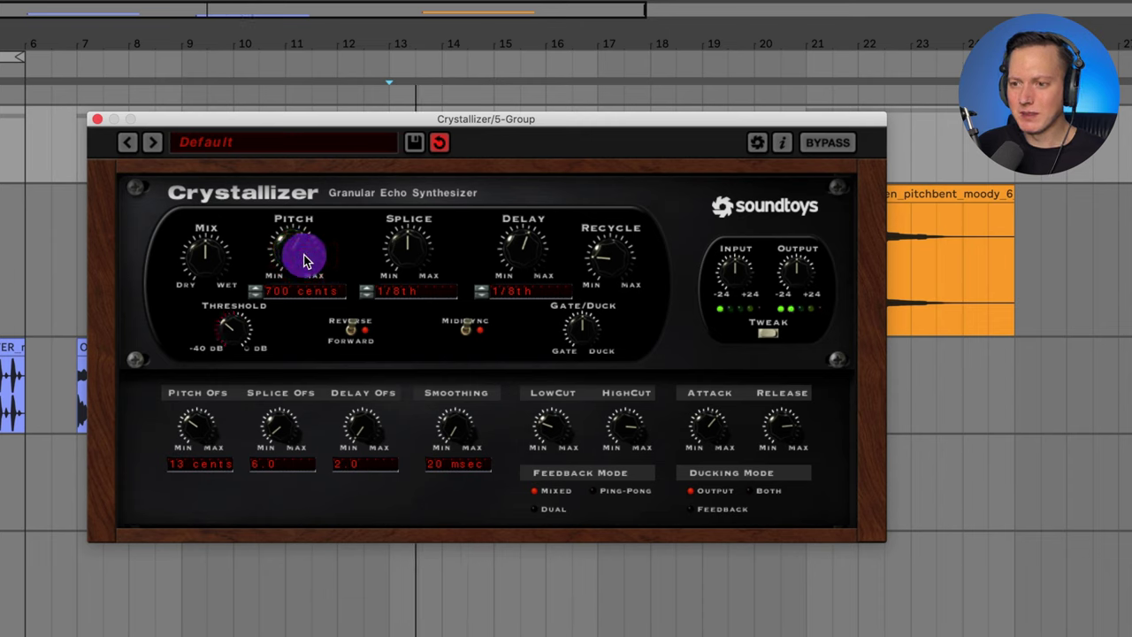
pyautogui.doubleClick(292, 250)
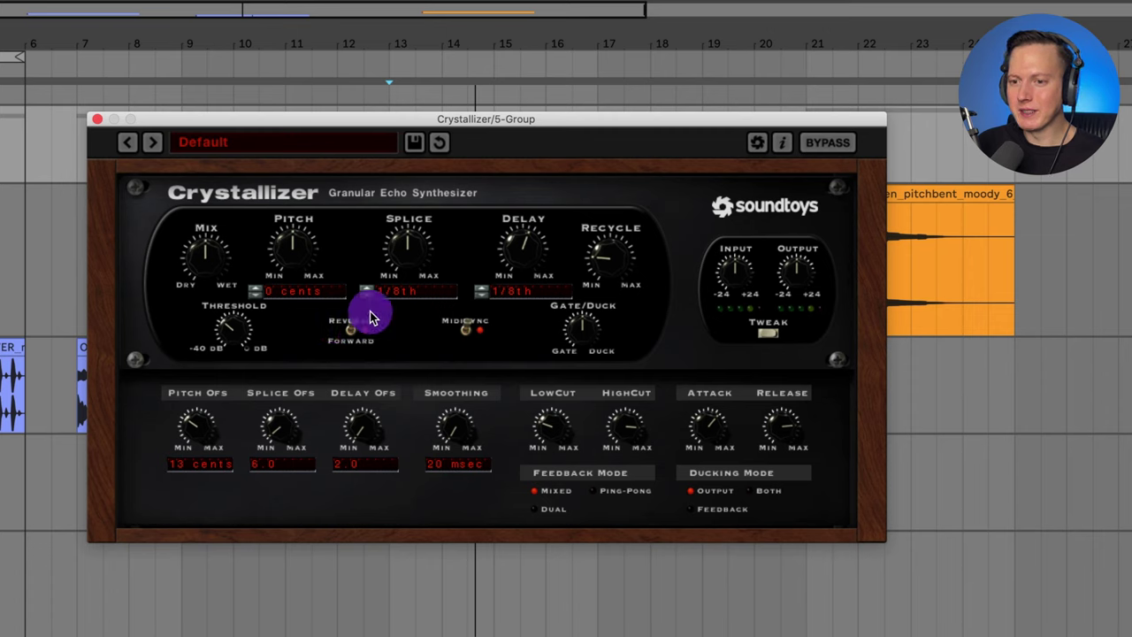
# Try forward playback of the echoes and free-running timing, returning to Reverse with MidiSync on.
pyautogui.click(350, 329)
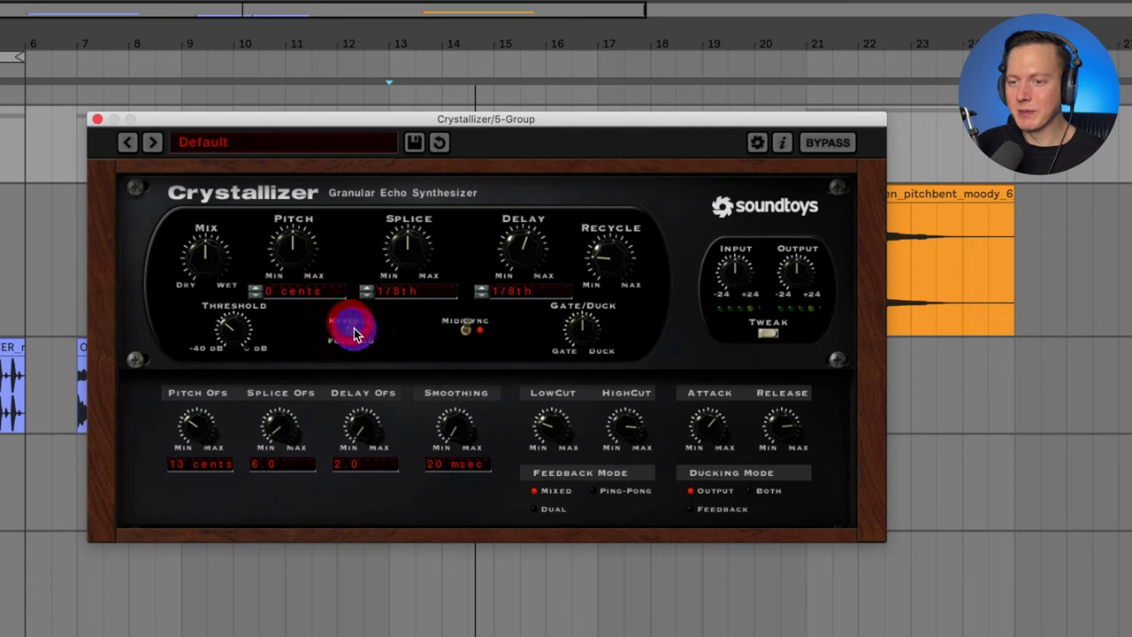
pyautogui.click(356, 329)
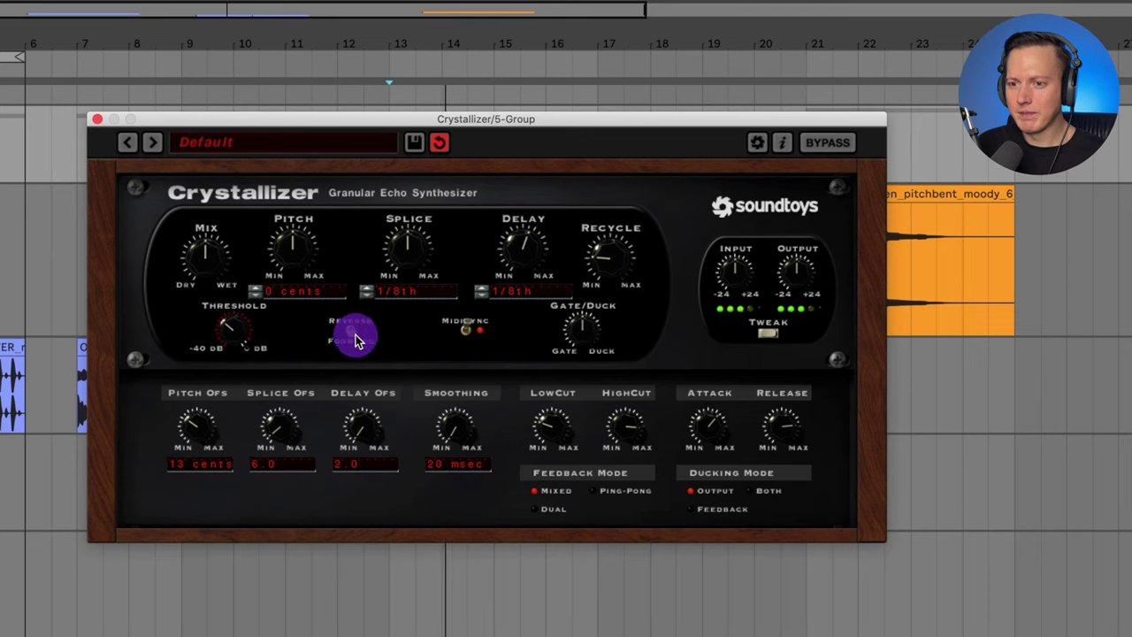
pyautogui.click(356, 334)
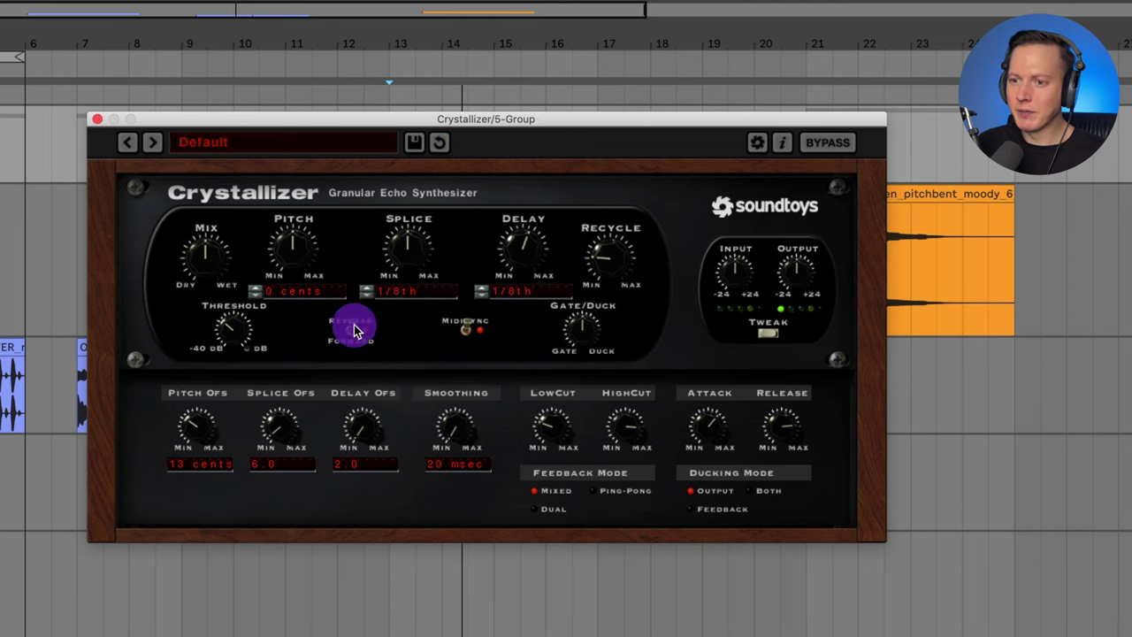
pyautogui.click(468, 329)
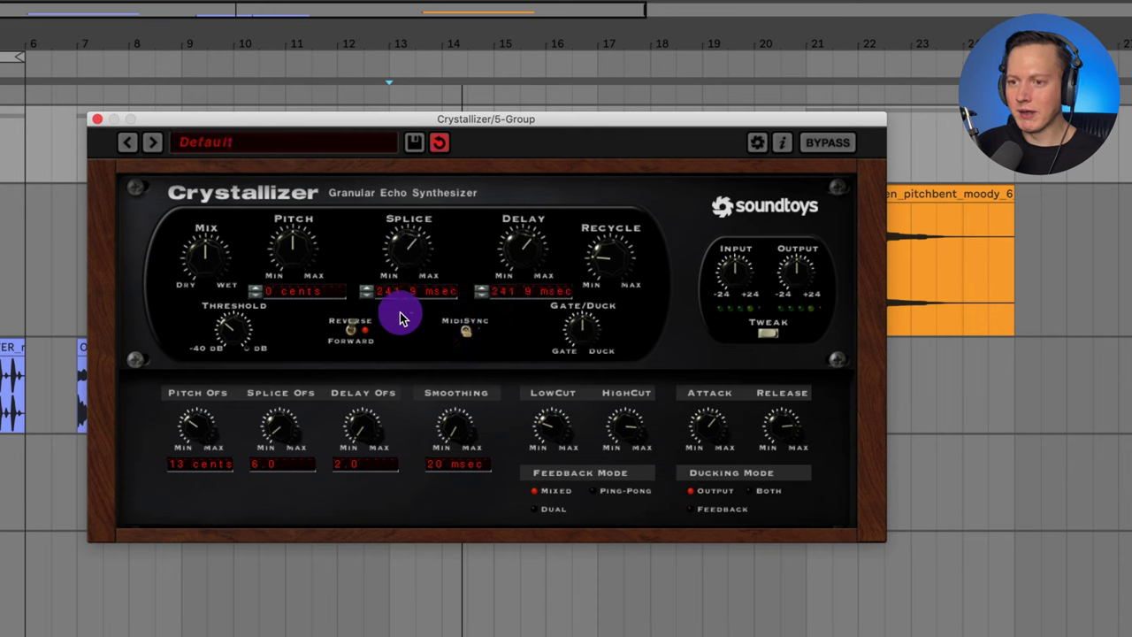
pyautogui.click(468, 329)
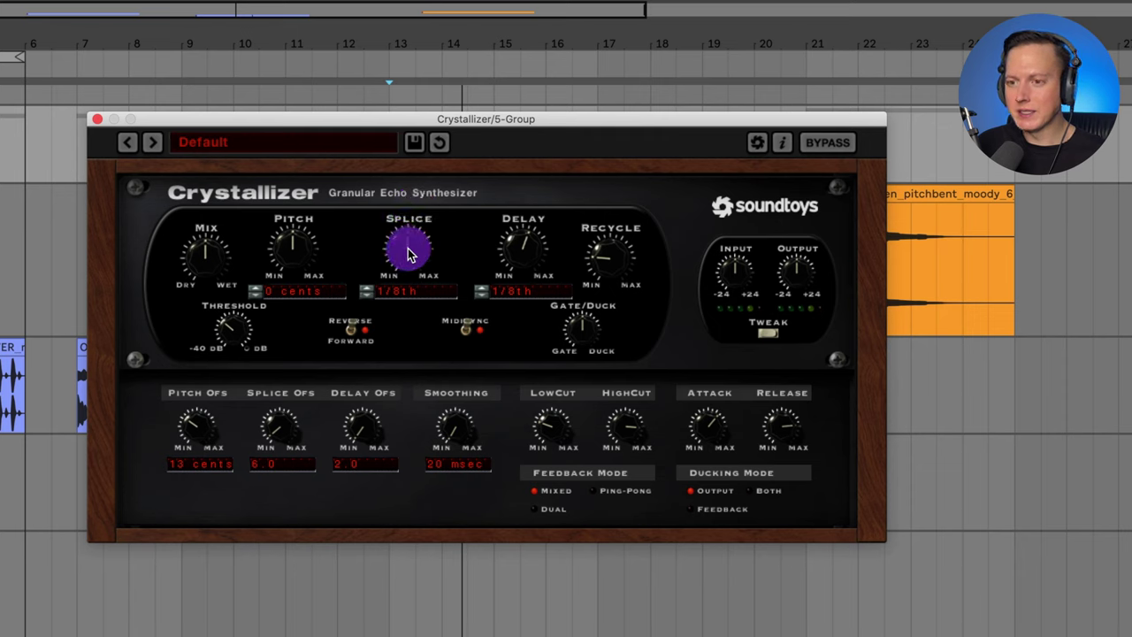
# Set the delay to 0 notes and shorten the splice to 1/64th.
pyautogui.moveTo(409, 251); pyautogui.dragTo(523, 274)
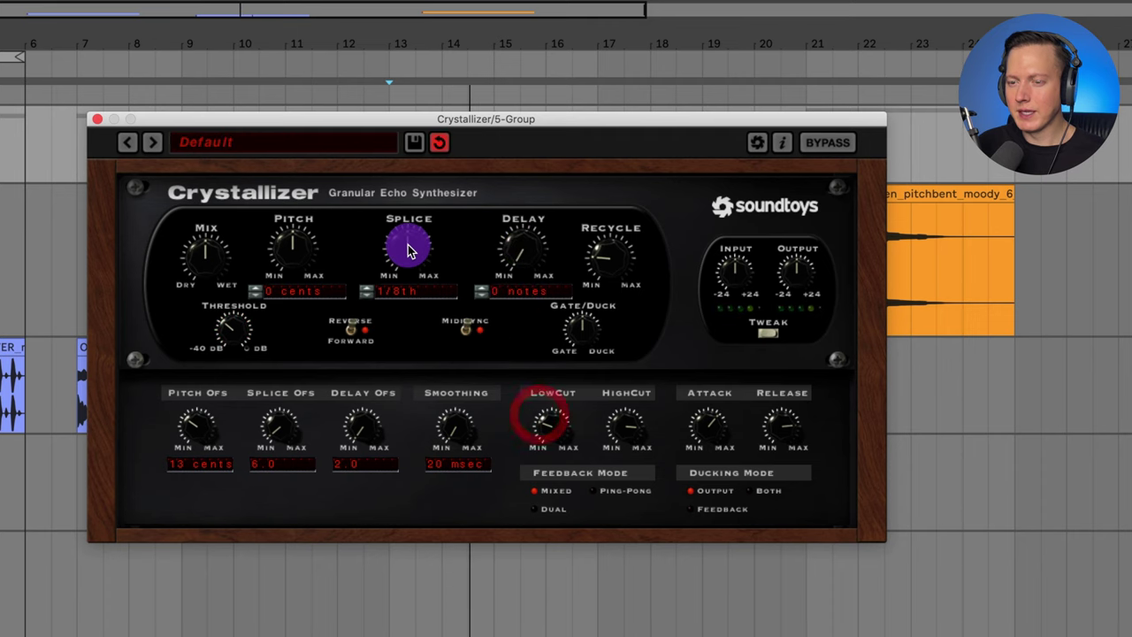
pyautogui.moveTo(411, 257)
pyautogui.mouseDown()
pyautogui.moveTo(412, 274)
pyautogui.moveTo(437, 273)
pyautogui.moveTo(413, 248)
pyautogui.moveTo(413, 266)
pyautogui.mouseUp()
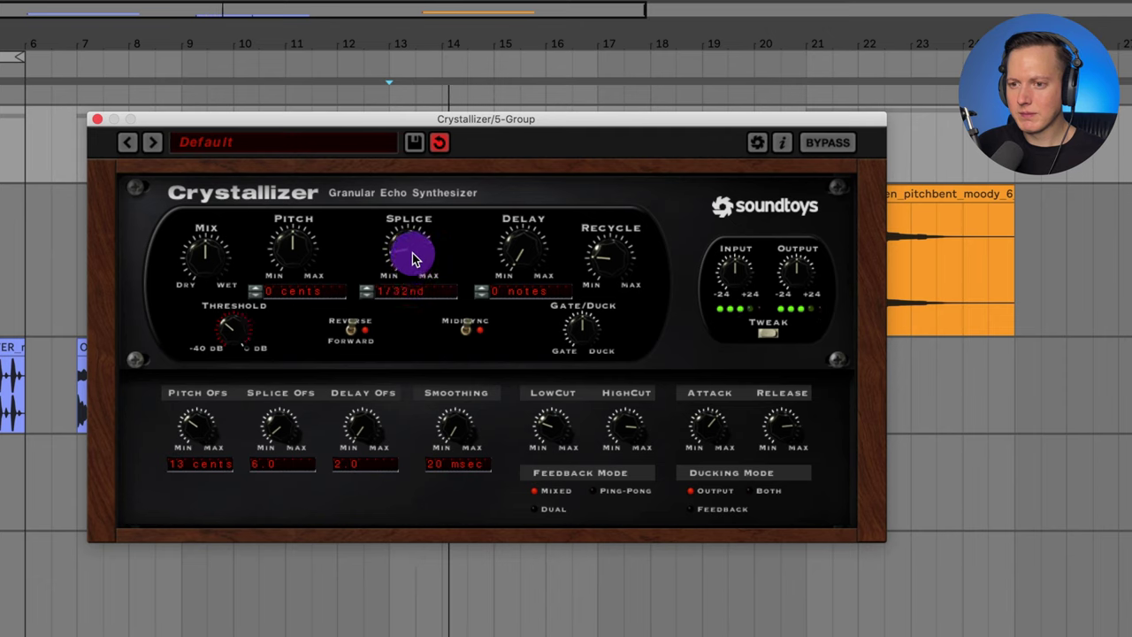
pyautogui.moveTo(412, 260); pyautogui.dragTo(426, 292)
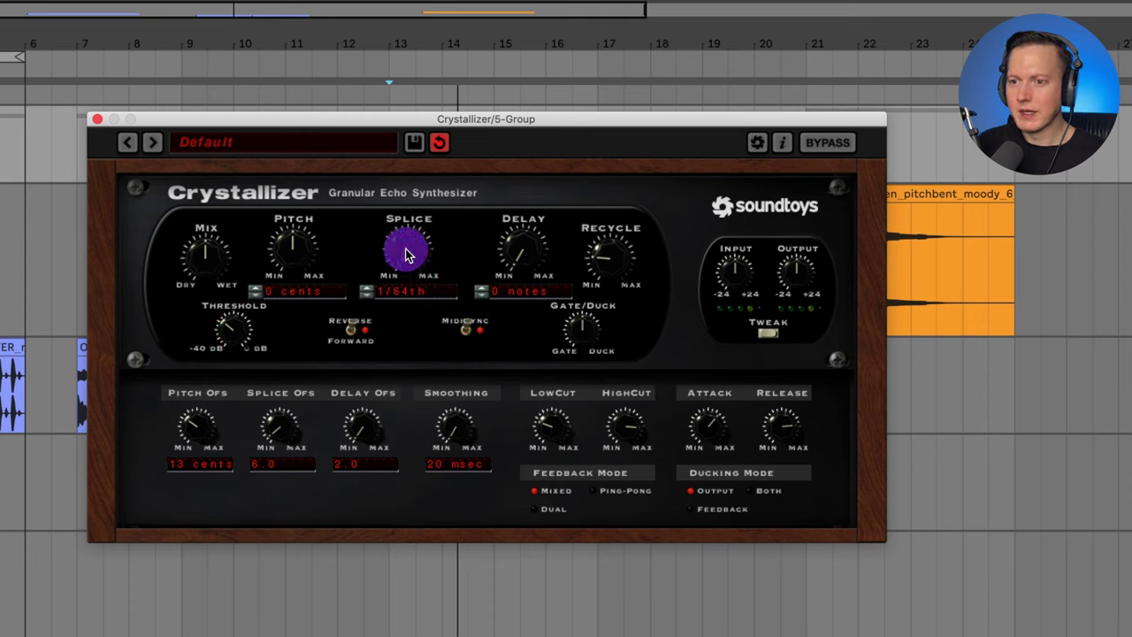
# Set both the splice length and the delay time to 1/16th.
pyautogui.moveTo(407, 255); pyautogui.dragTo(422, 220)
pyautogui.moveTo(536, 245); pyautogui.dragTo(523, 218)
pyautogui.moveTo(414, 212); pyautogui.dragTo(445, 230)
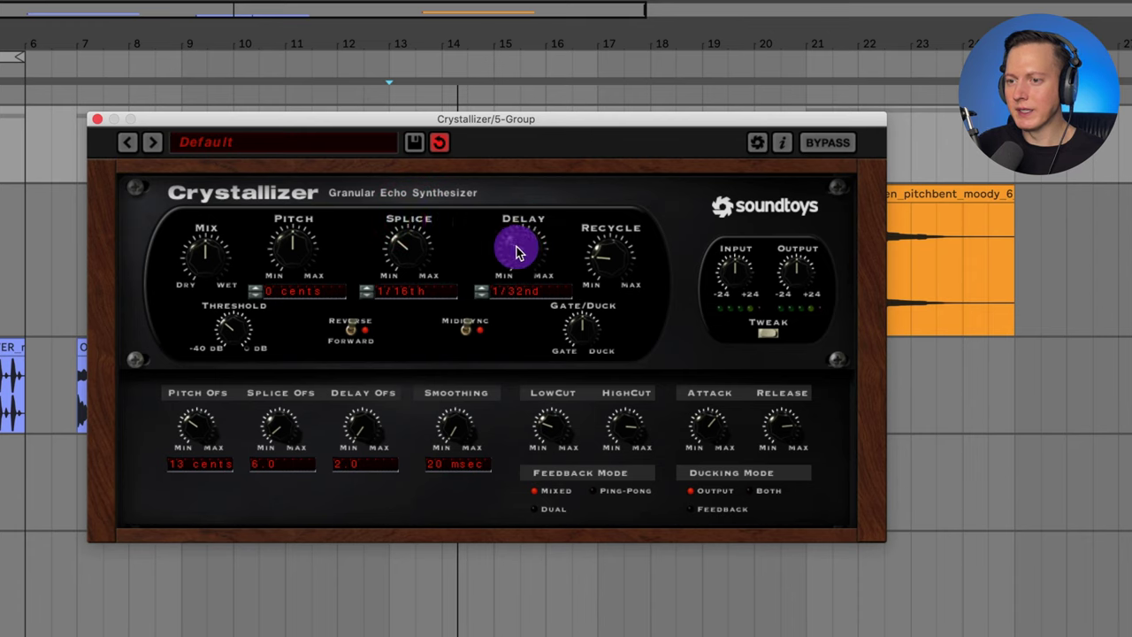
pyautogui.moveTo(525, 254); pyautogui.dragTo(544, 212)
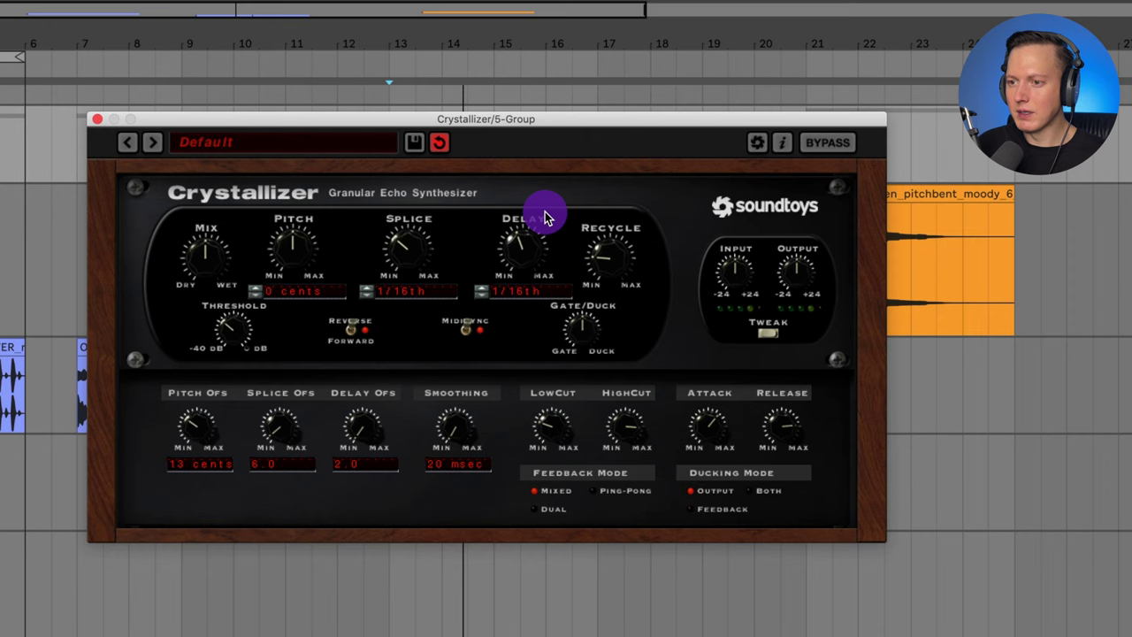
# Balance the echoes with a mostly dry mix and a moderate recycle amount, keeping the delay at 1/16th.
pyautogui.moveTo(607, 253); pyautogui.dragTo(613, 210)
pyautogui.moveTo(501, 244); pyautogui.dragTo(519, 253)
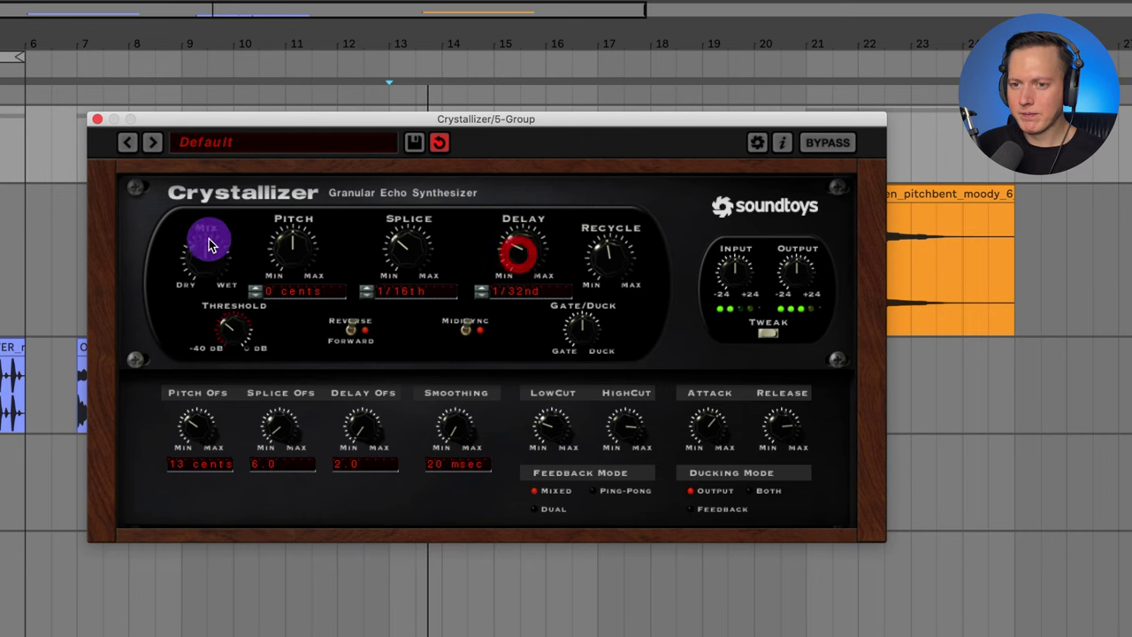
pyautogui.moveTo(216, 247); pyautogui.dragTo(220, 300)
pyautogui.moveTo(533, 258); pyautogui.dragTo(525, 251)
pyautogui.moveTo(618, 283); pyautogui.dragTo(668, 298)
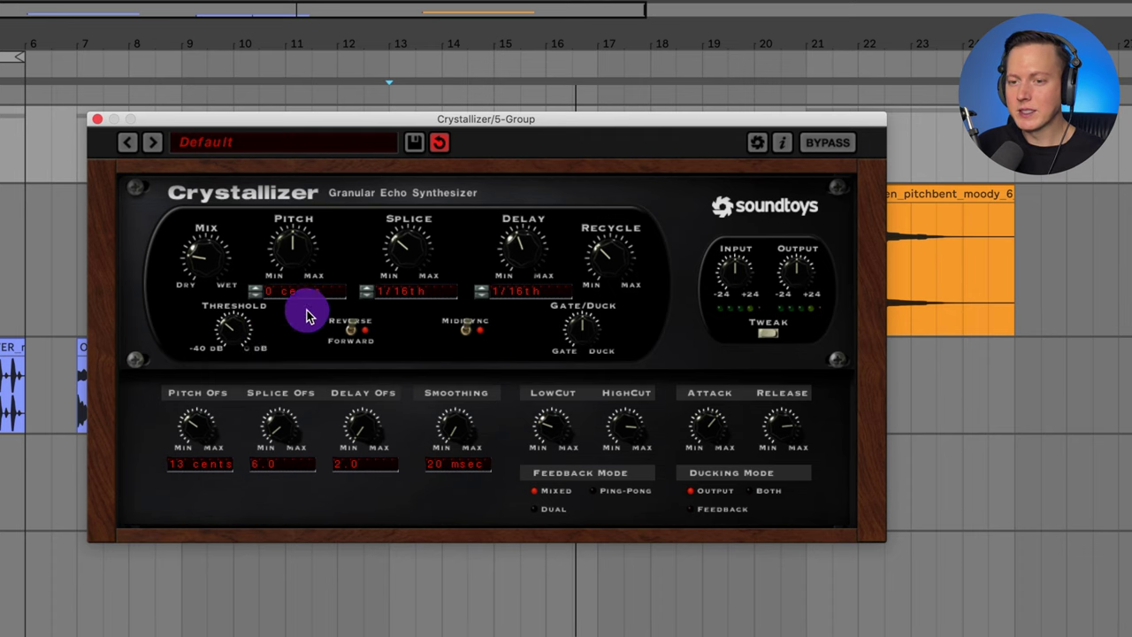
# Set the Gate/Duck control fully to Gate and adjust the threshold to try gating the echoes.
pyautogui.moveTo(610, 323)
pyautogui.mouseDown()
pyautogui.moveTo(576, 316)
pyautogui.moveTo(592, 306)
pyautogui.moveTo(602, 337)
pyautogui.mouseUp()
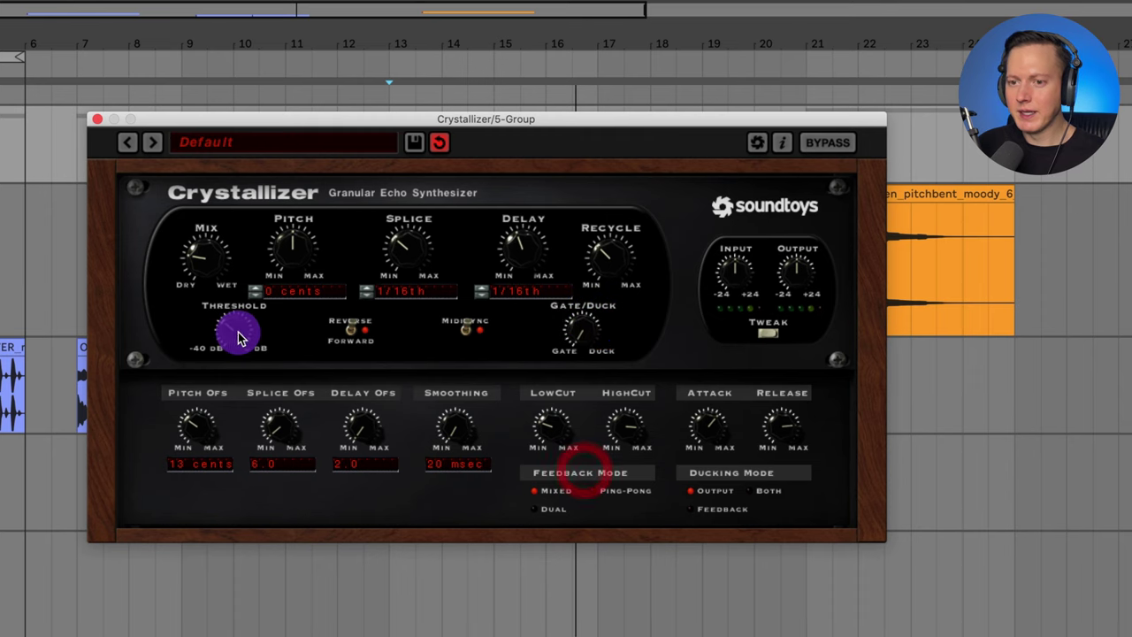
pyautogui.click(243, 255)
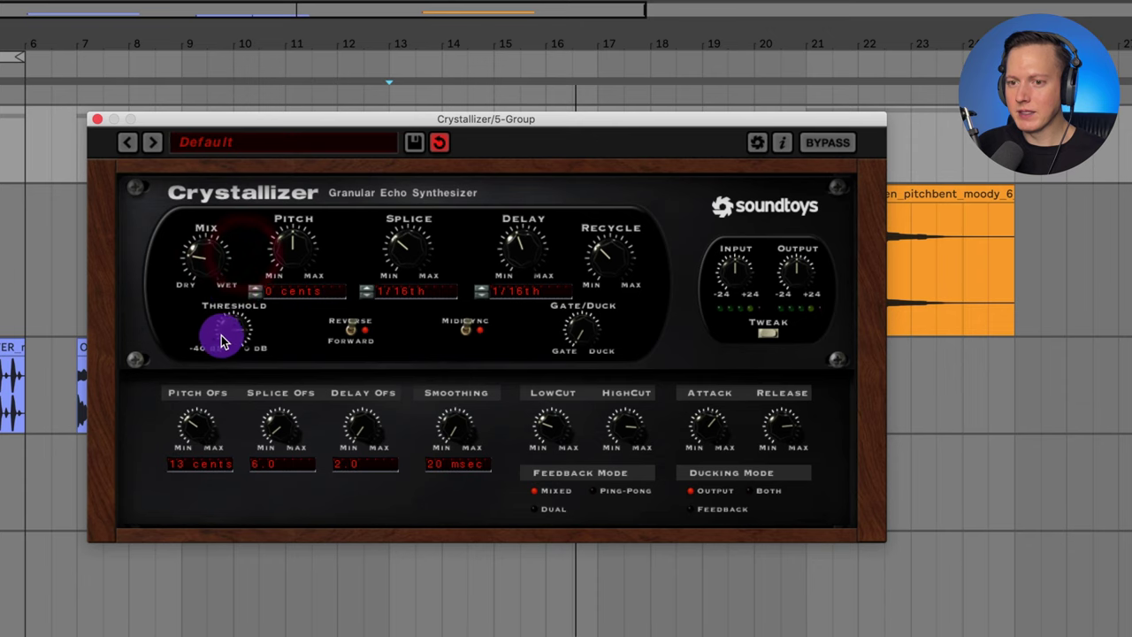
pyautogui.moveTo(237, 325); pyautogui.dragTo(245, 347)
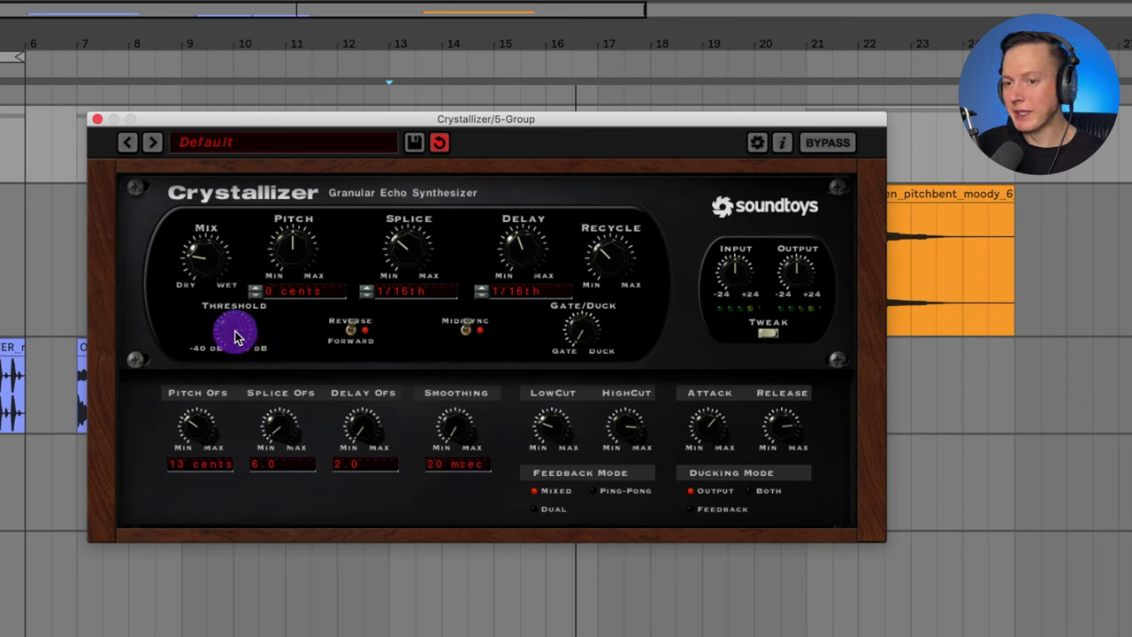
pyautogui.moveTo(245, 330); pyautogui.dragTo(228, 344)
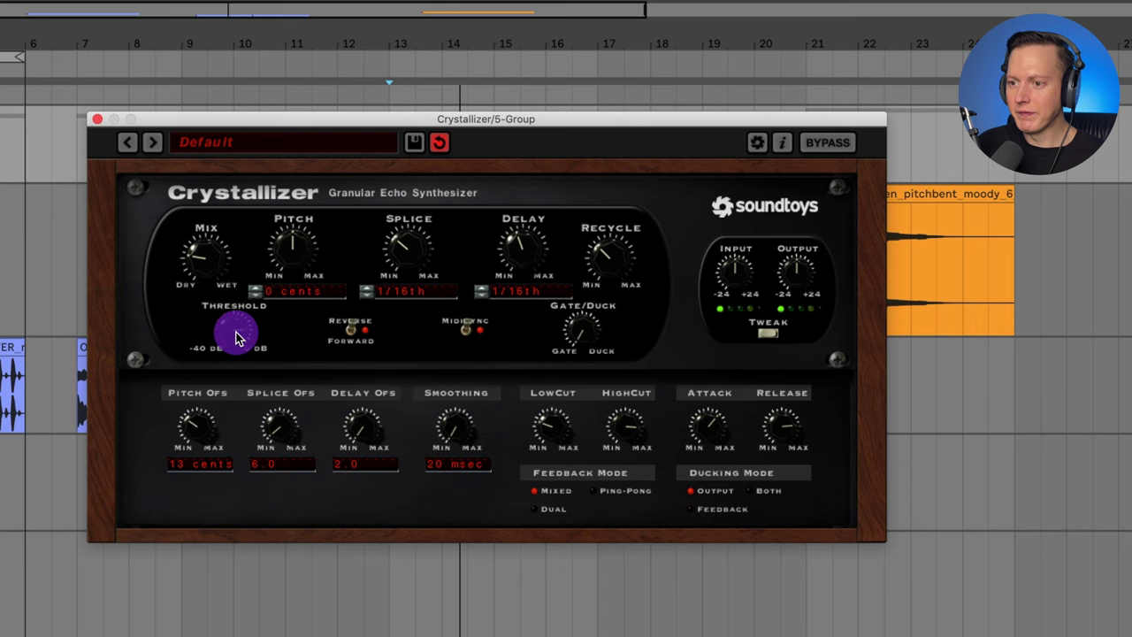
# Try full ducking with a raised threshold, and return the Gate/Duck control to its centre.
pyautogui.moveTo(578, 338); pyautogui.dragTo(613, 155)
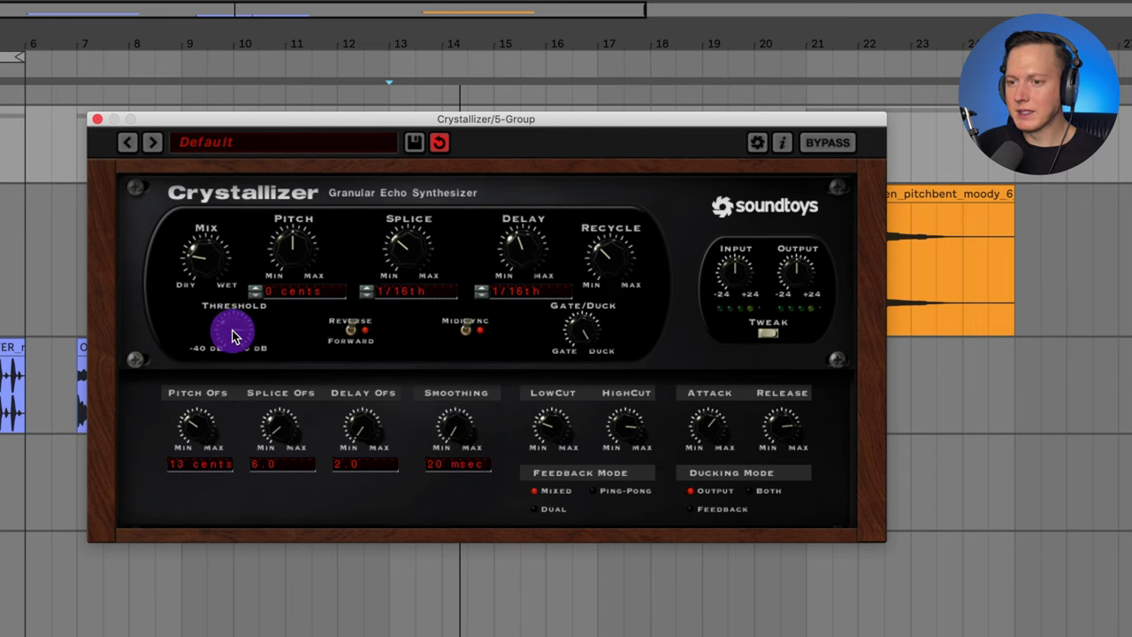
pyautogui.moveTo(234, 336); pyautogui.dragTo(280, 328)
pyautogui.click(576, 336)
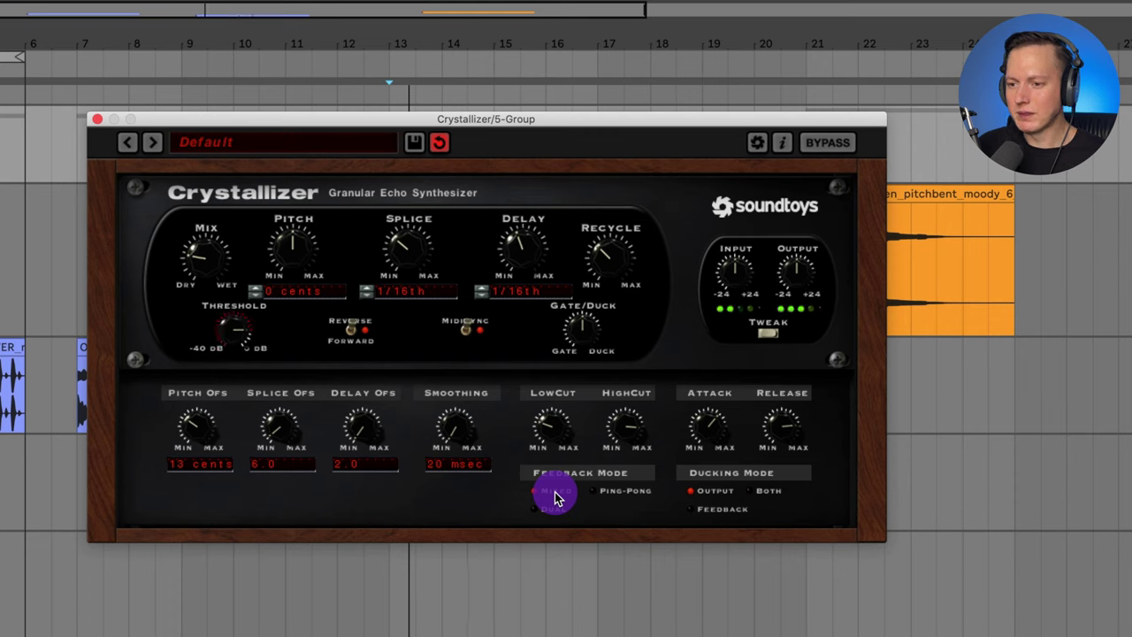
# Switch the feedback mode to Dual and set the mix fully wet.
pyautogui.click(550, 520)
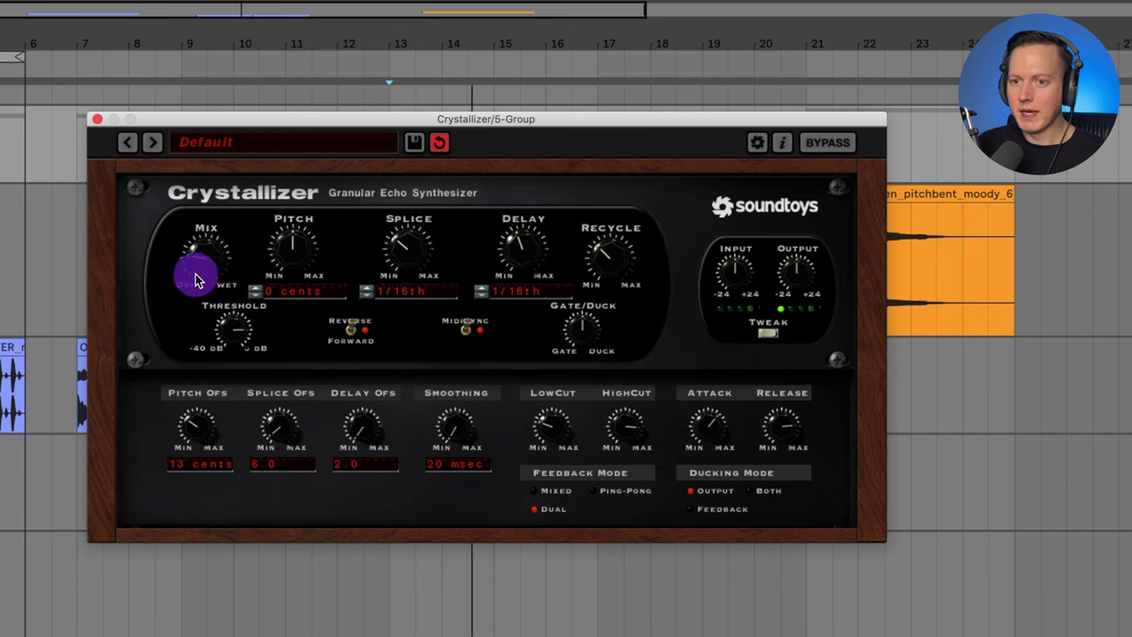
pyautogui.moveTo(196, 279); pyautogui.dragTo(222, 80)
# Set the pitch offset to 12 cents.
pyautogui.moveTo(195, 457)
pyautogui.mouseDown()
pyautogui.moveTo(212, 466)
pyautogui.moveTo(189, 463)
pyautogui.moveTo(203, 473)
pyautogui.moveTo(212, 454)
pyautogui.mouseUp()
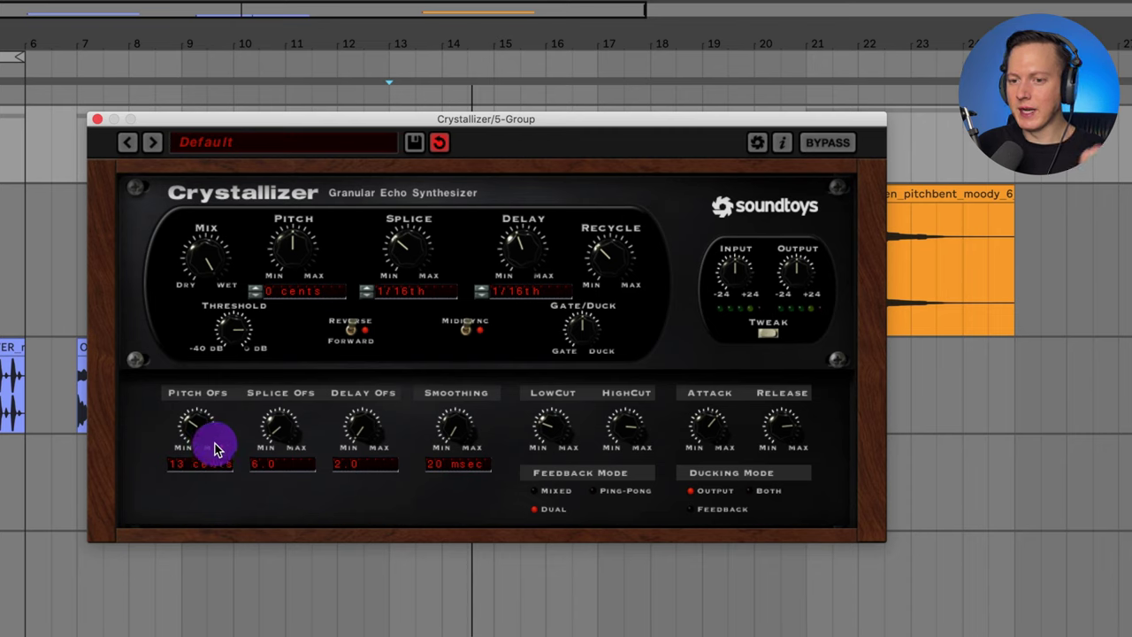
pyautogui.moveTo(215, 449)
pyautogui.mouseDown()
pyautogui.moveTo(198, 449)
pyautogui.moveTo(220, 376)
pyautogui.moveTo(227, 450)
pyautogui.moveTo(200, 438)
pyautogui.mouseUp()
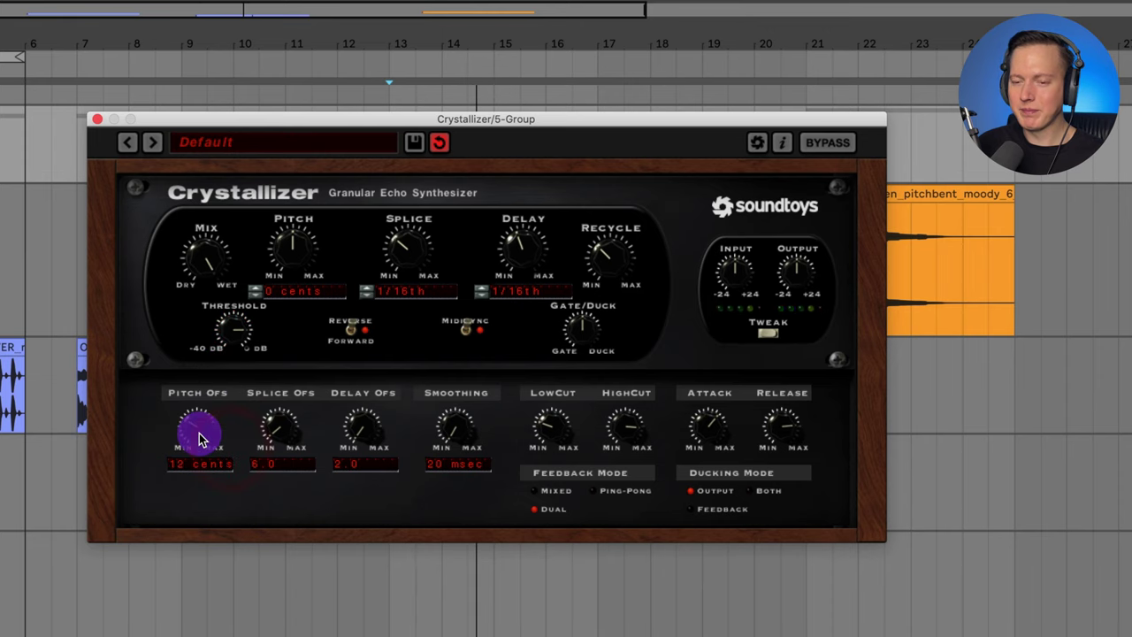
pyautogui.click(516, 295)
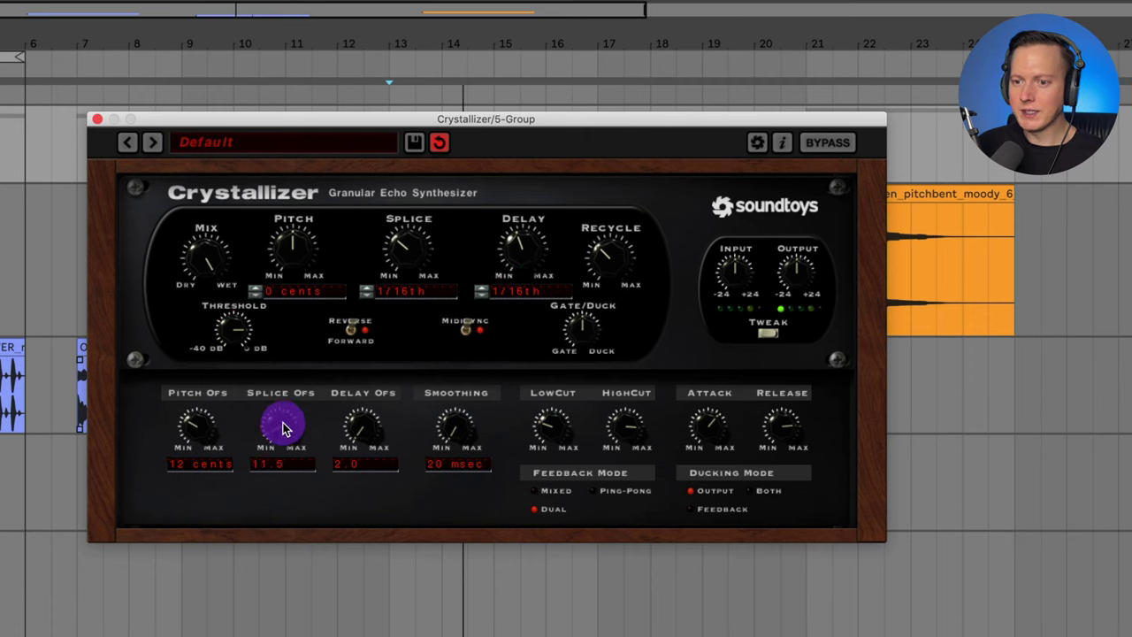
# Try splice and delay offsets of 12.5 and 96.0, return them to 6.5 and 2.0, and vary the smoothing.
pyautogui.moveTo(282, 429); pyautogui.dragTo(295, 407)
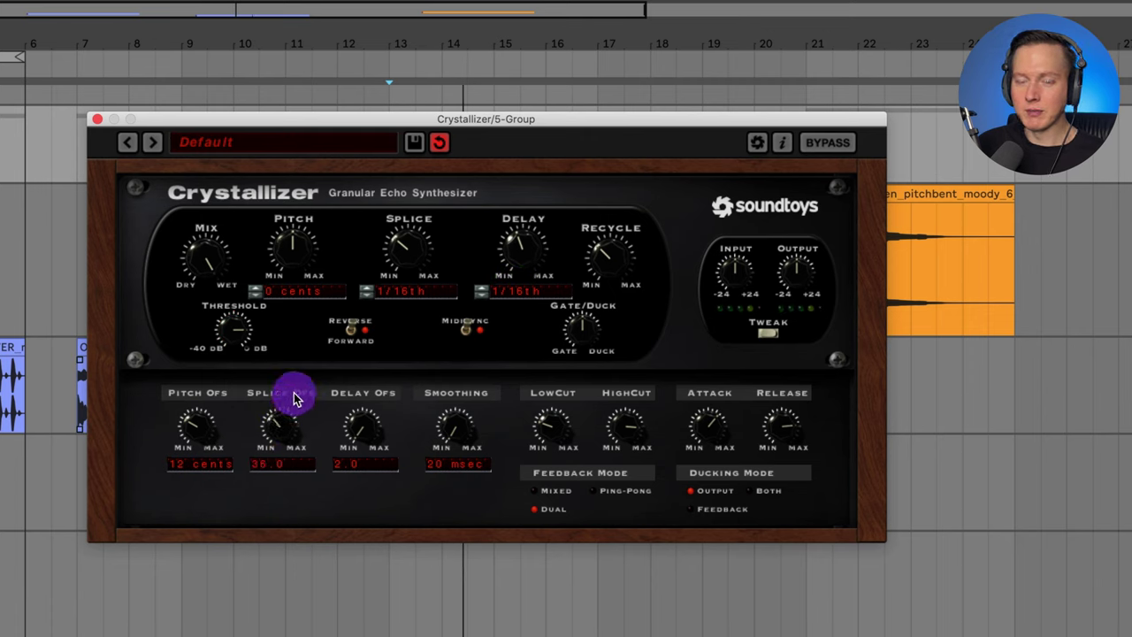
pyautogui.moveTo(296, 392); pyautogui.dragTo(310, 498)
pyautogui.moveTo(361, 445); pyautogui.dragTo(385, 302)
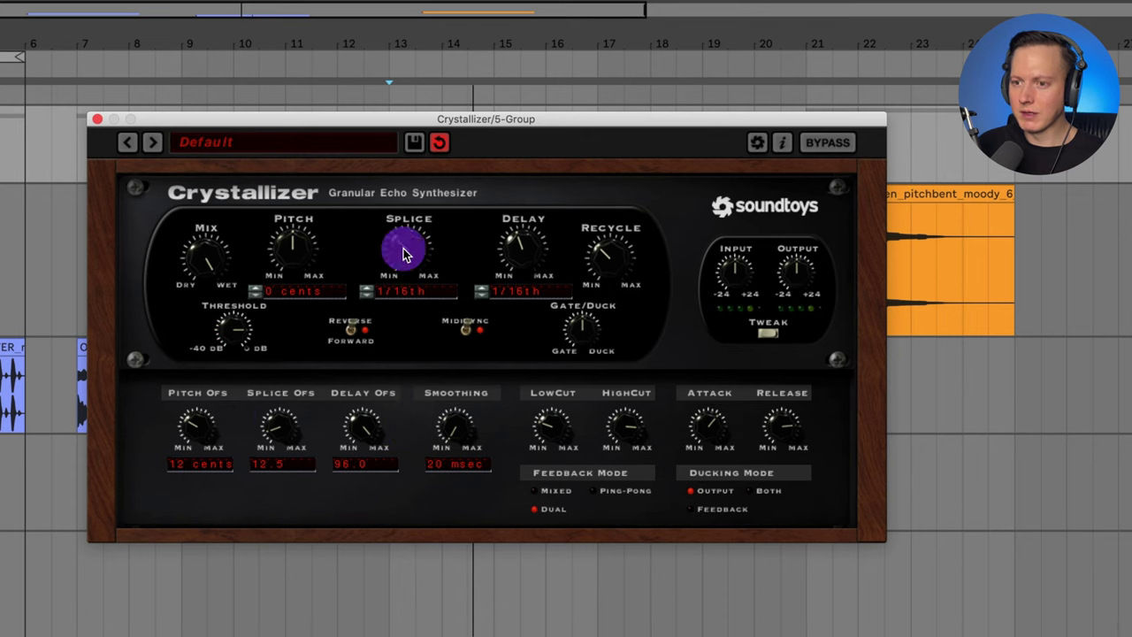
pyautogui.moveTo(278, 424); pyautogui.dragTo(462, 443)
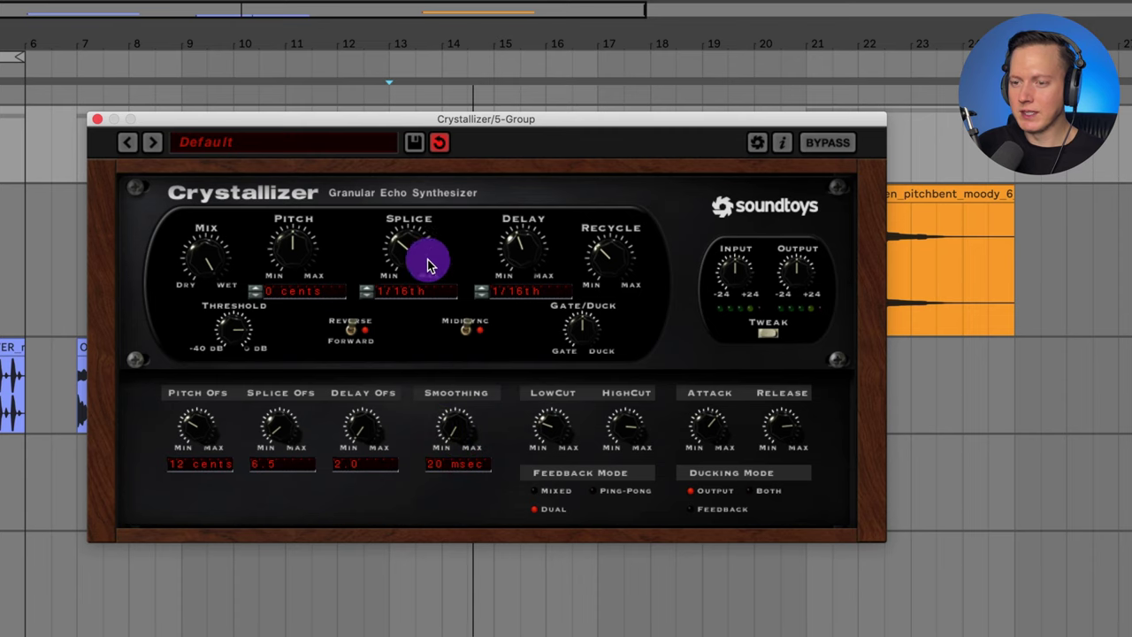
pyautogui.moveTo(473, 434); pyautogui.dragTo(461, 404)
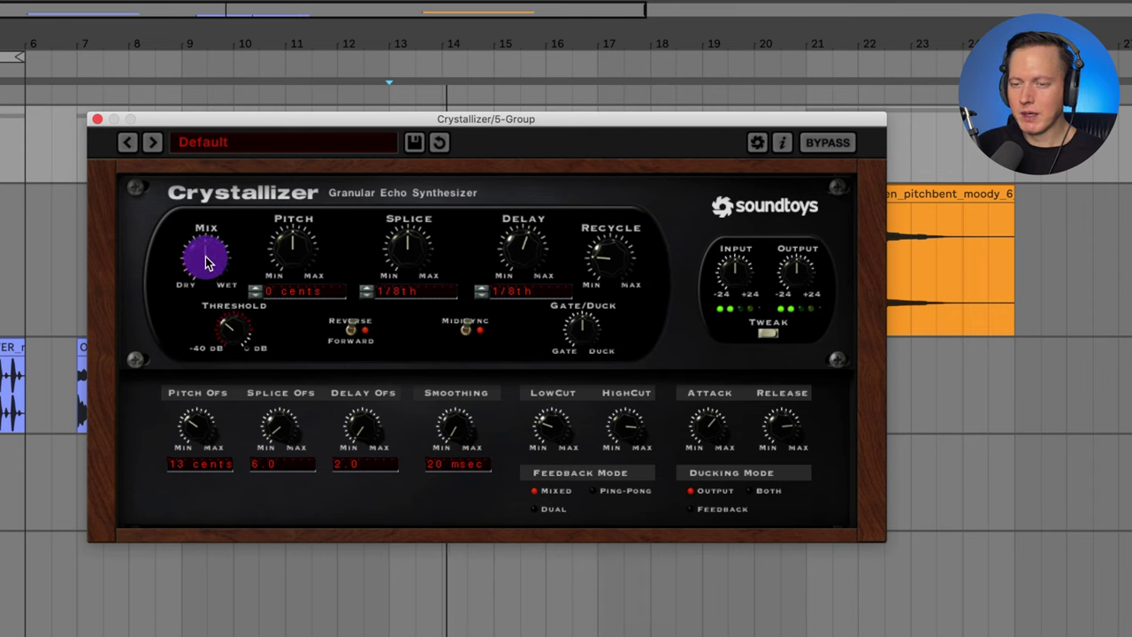
# Lower the mix toward dry and raise the recycle amount on the default Crystallizer preset.
pyautogui.moveTo(205, 259); pyautogui.dragTo(204, 294)
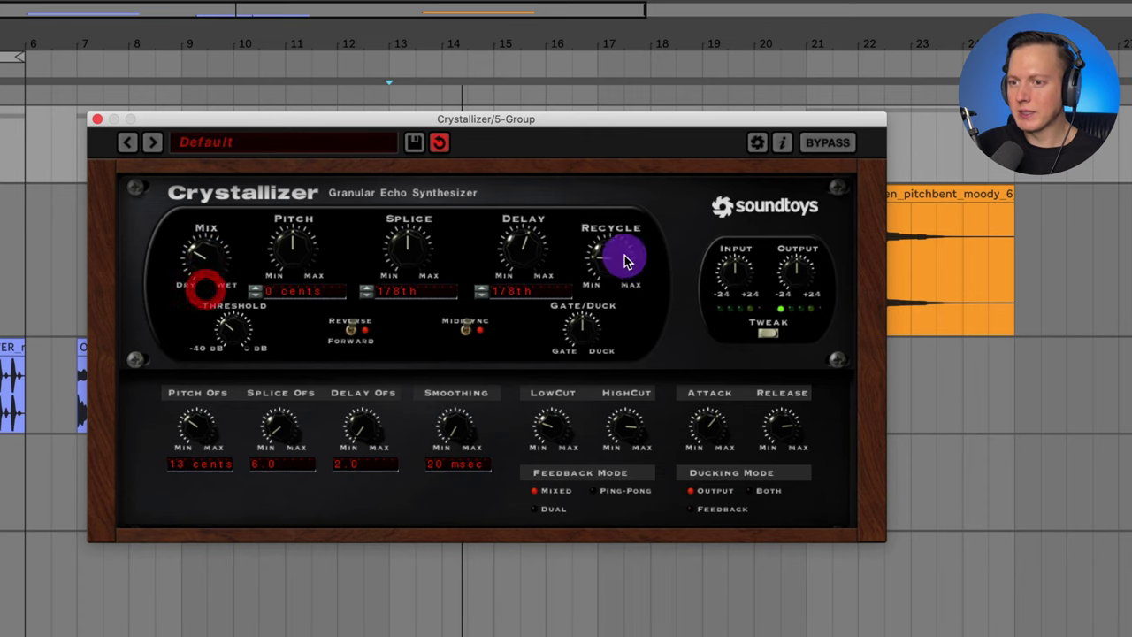
pyautogui.moveTo(619, 253); pyautogui.dragTo(620, 221)
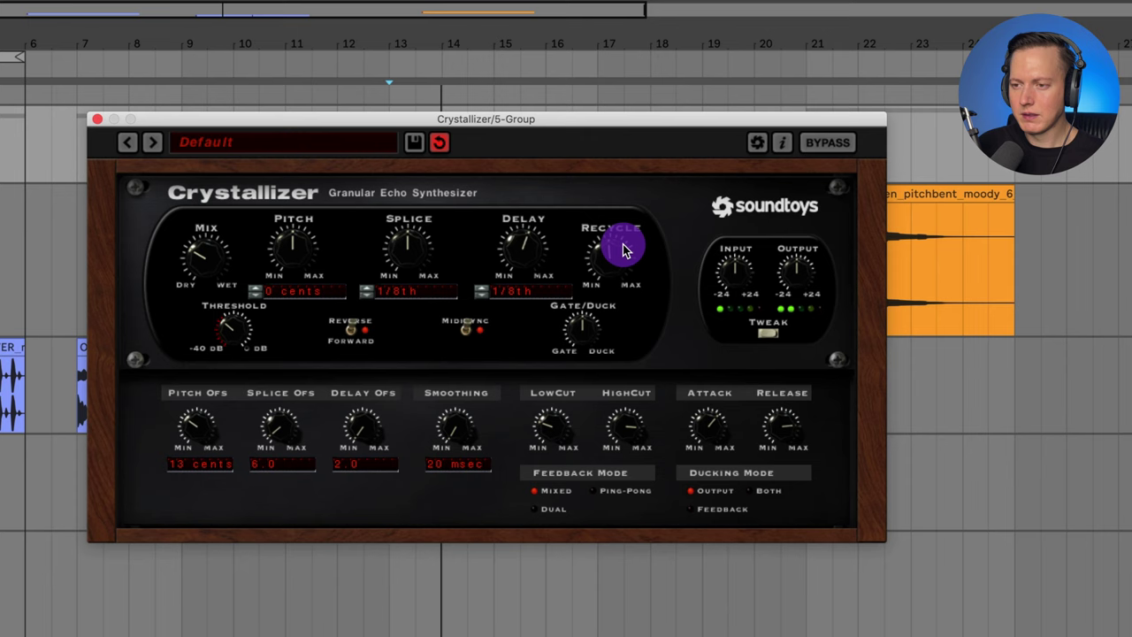
# Lower the recycle and mix amounts slightly on the Serum part and close the Crystallizer window.
pyautogui.moveTo(625, 243); pyautogui.dragTo(615, 260)
pyautogui.moveTo(212, 267); pyautogui.dragTo(215, 260)
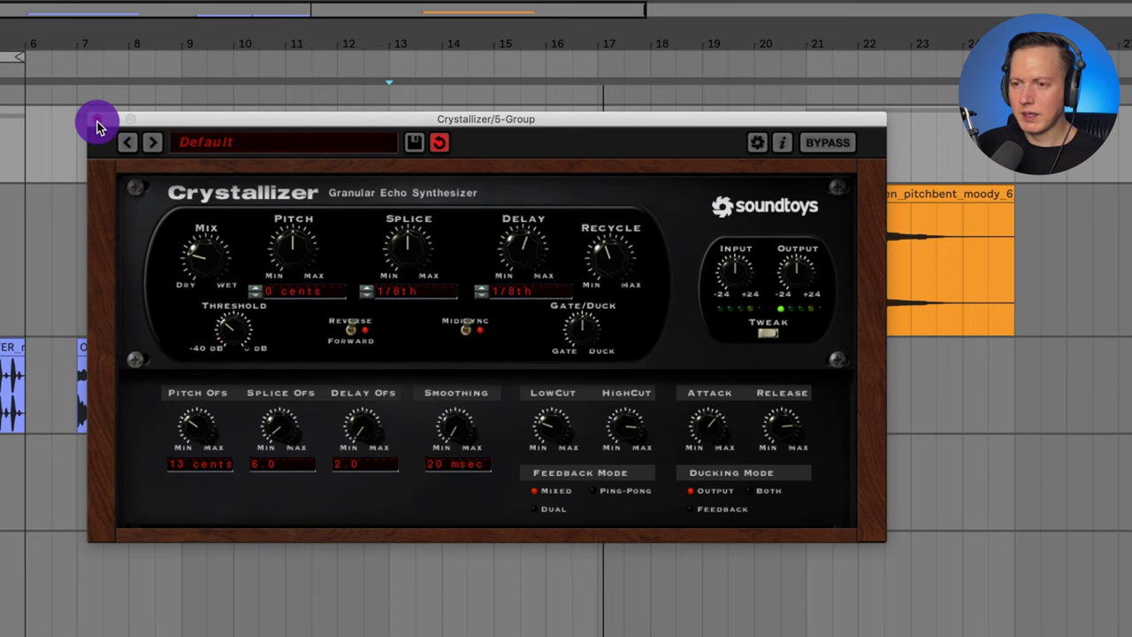
pyautogui.click(98, 121)
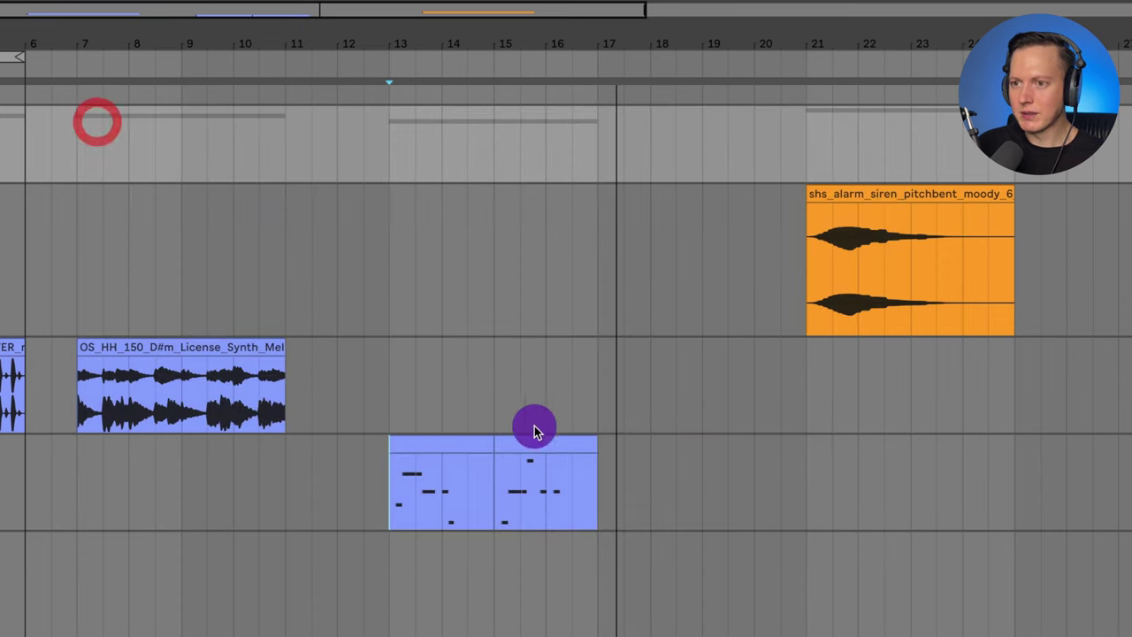
pyautogui.moveTo(487, 56); pyautogui.dragTo(481, 114)
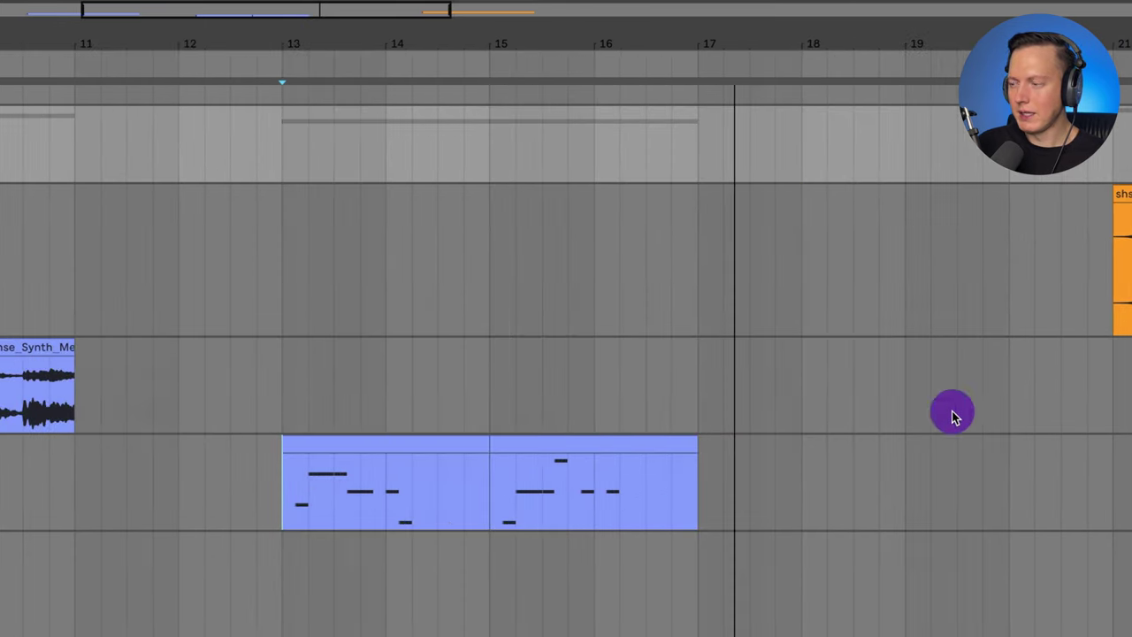
pyautogui.hotkey('shift', 'Tab')
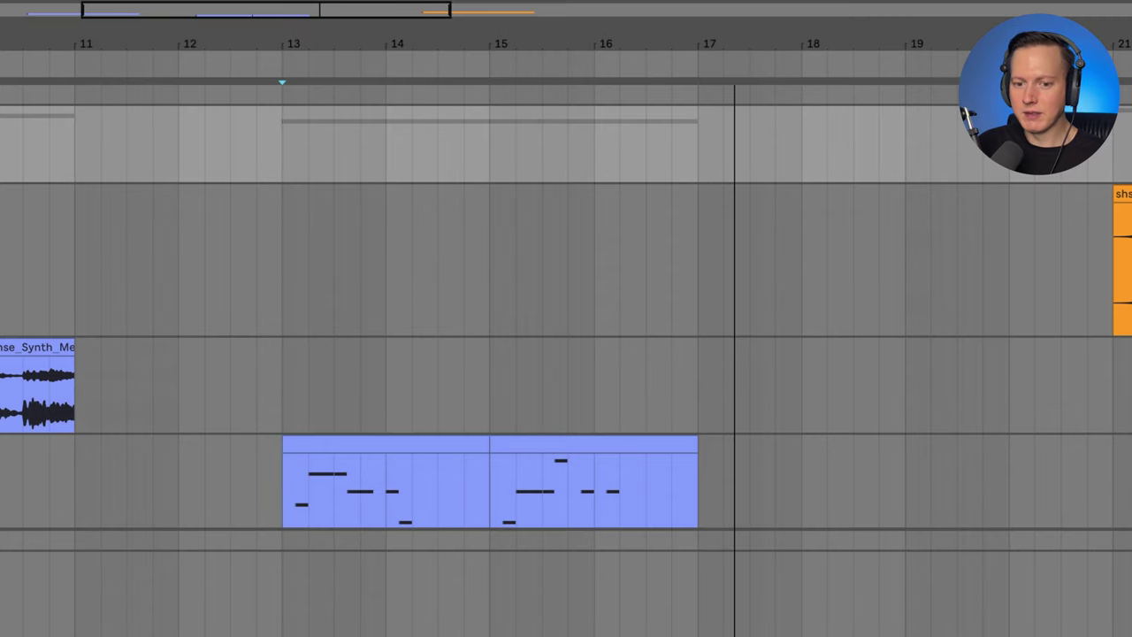
pyautogui.press('super+alt+p')
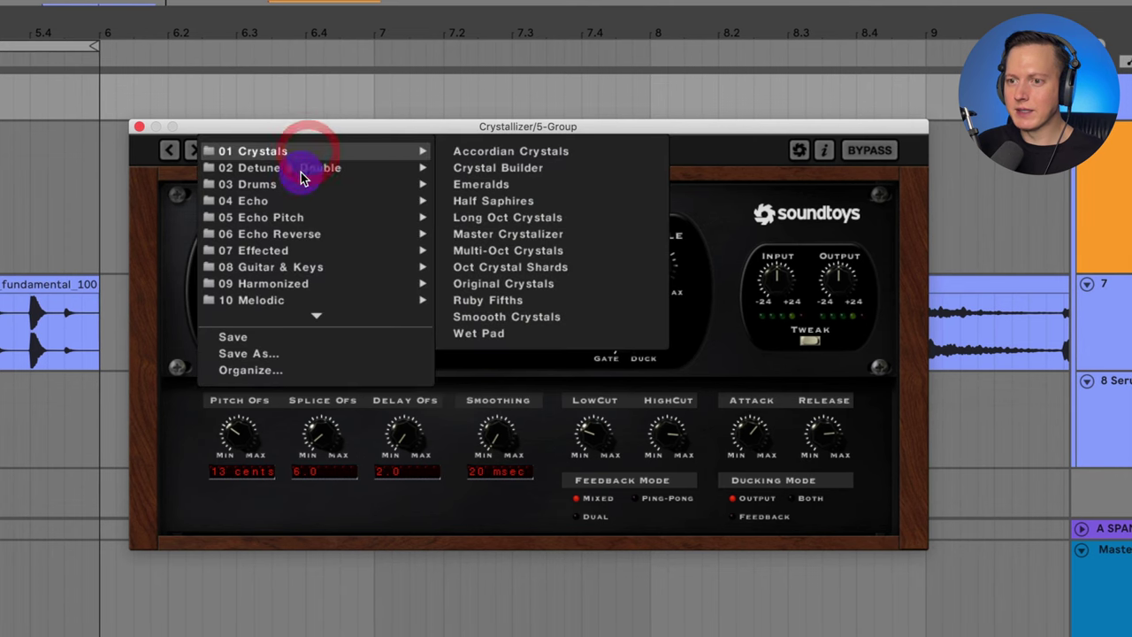
# Load the 80s Drum Sound preset from the Drums category and compare the sound bypassed and processed.
pyautogui.moveTo(280, 194)
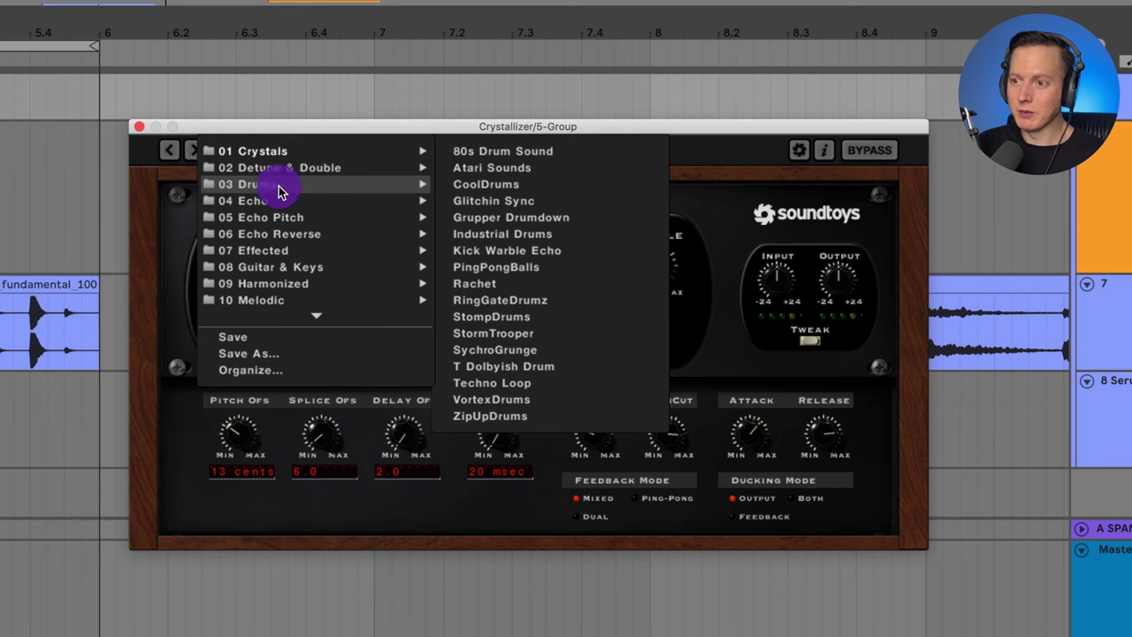
pyautogui.click(527, 151)
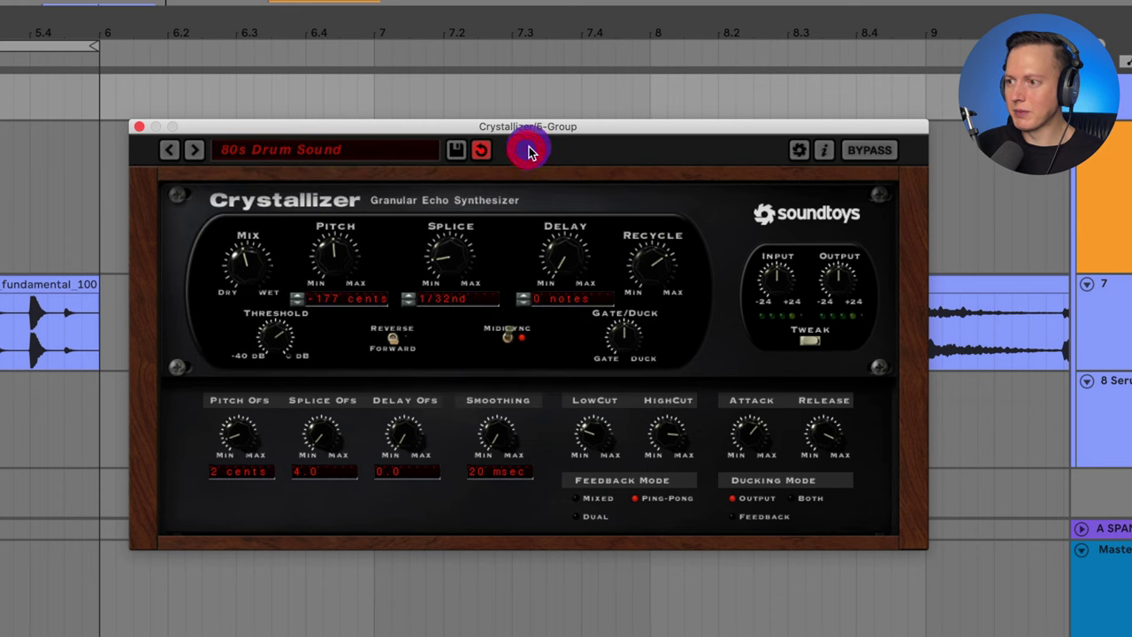
pyautogui.click(869, 150)
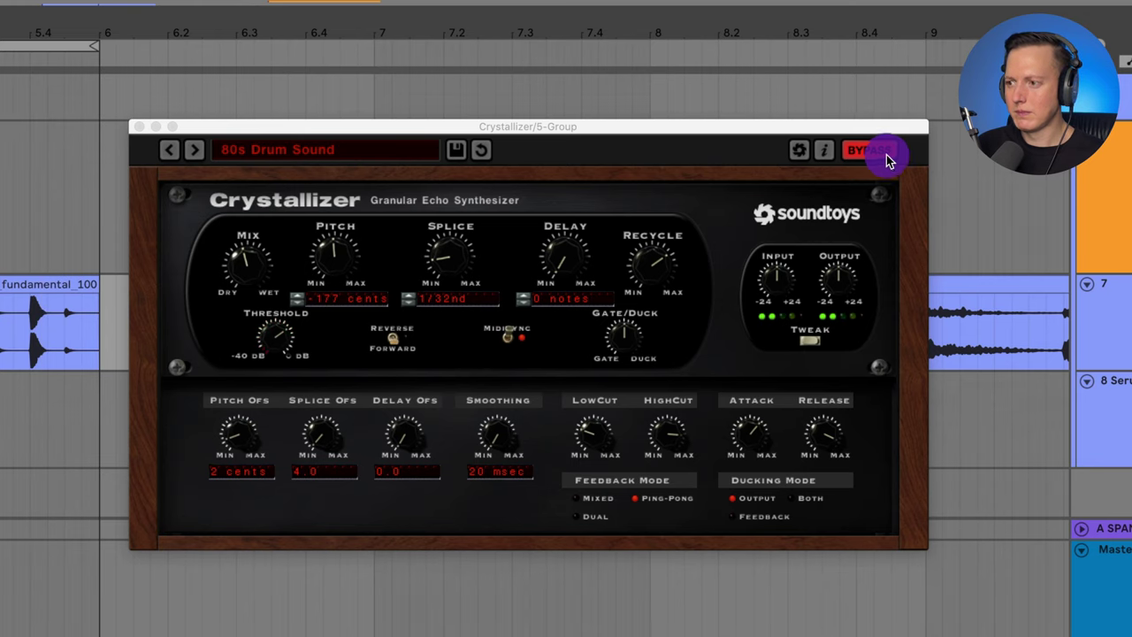
pyautogui.click(887, 155)
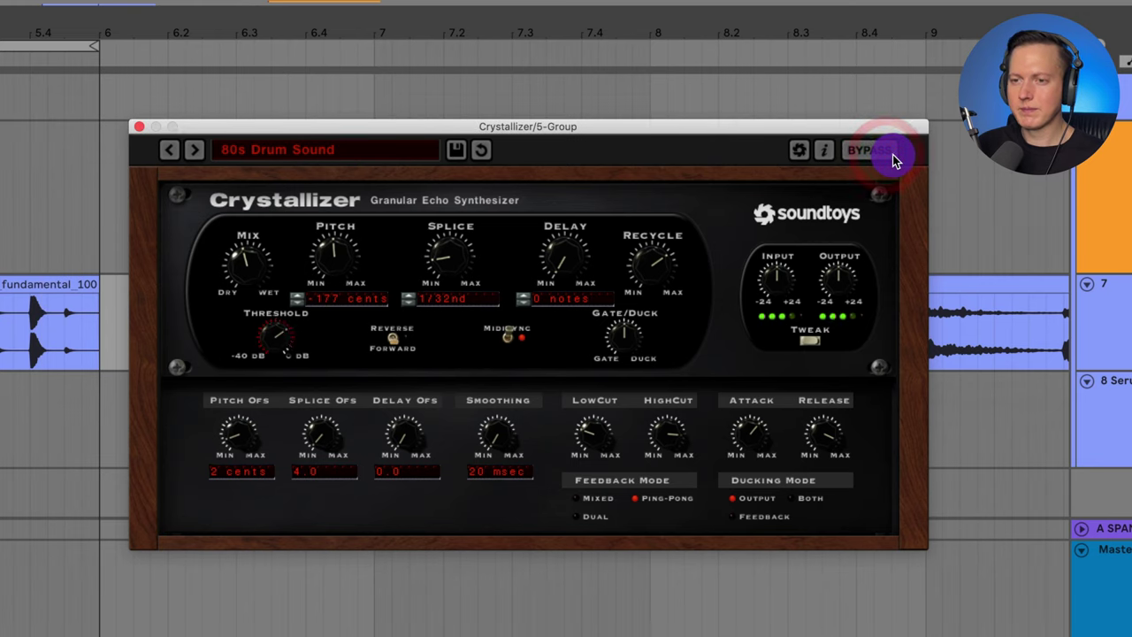
# Audition the drum presets from Atari Sounds through Grupper Drumdown and return to 80s Drum Sound.
pyautogui.moveTo(253, 247)
pyautogui.mouseDown()
pyautogui.moveTo(250, 303)
pyautogui.moveTo(257, 253)
pyautogui.mouseUp()
pyautogui.click(195, 151)
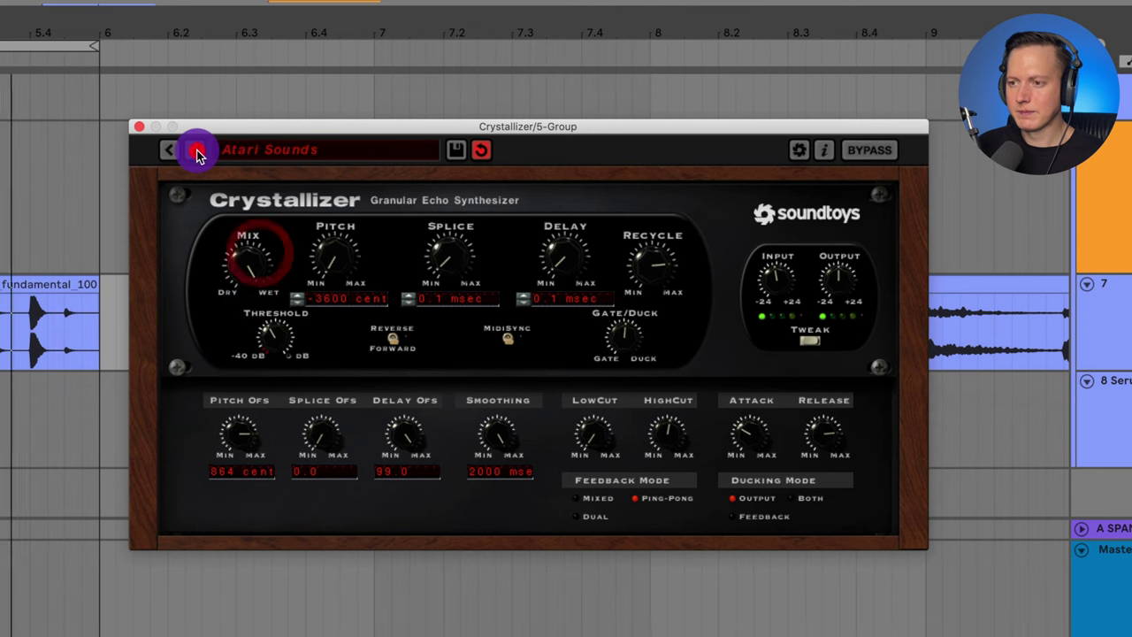
pyautogui.click(196, 150)
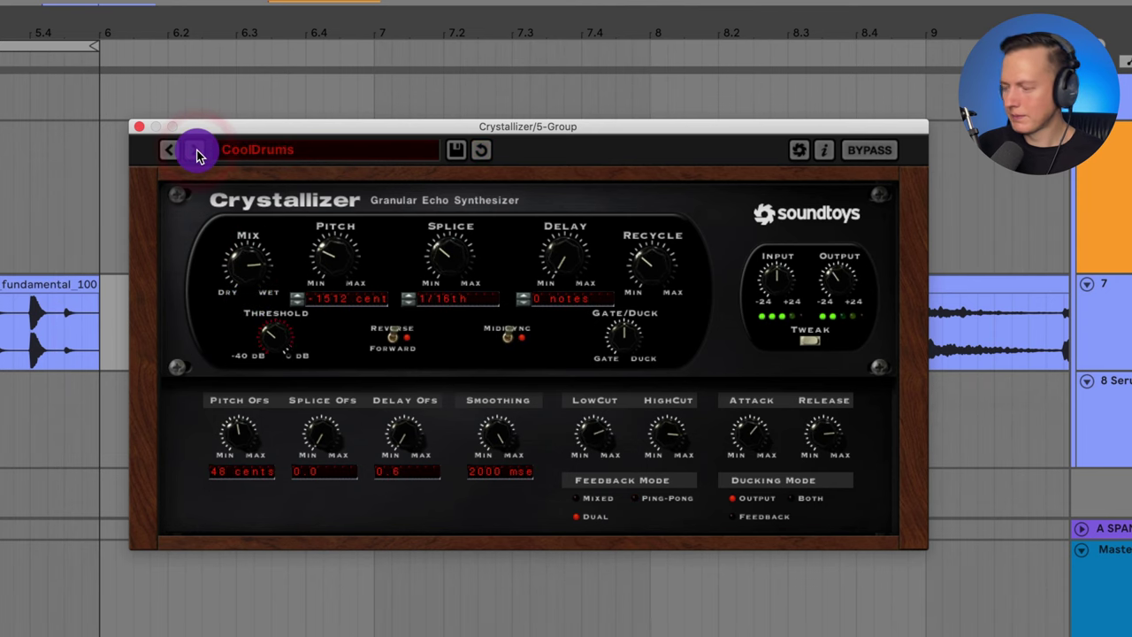
pyautogui.click(195, 151)
pyautogui.click(196, 150)
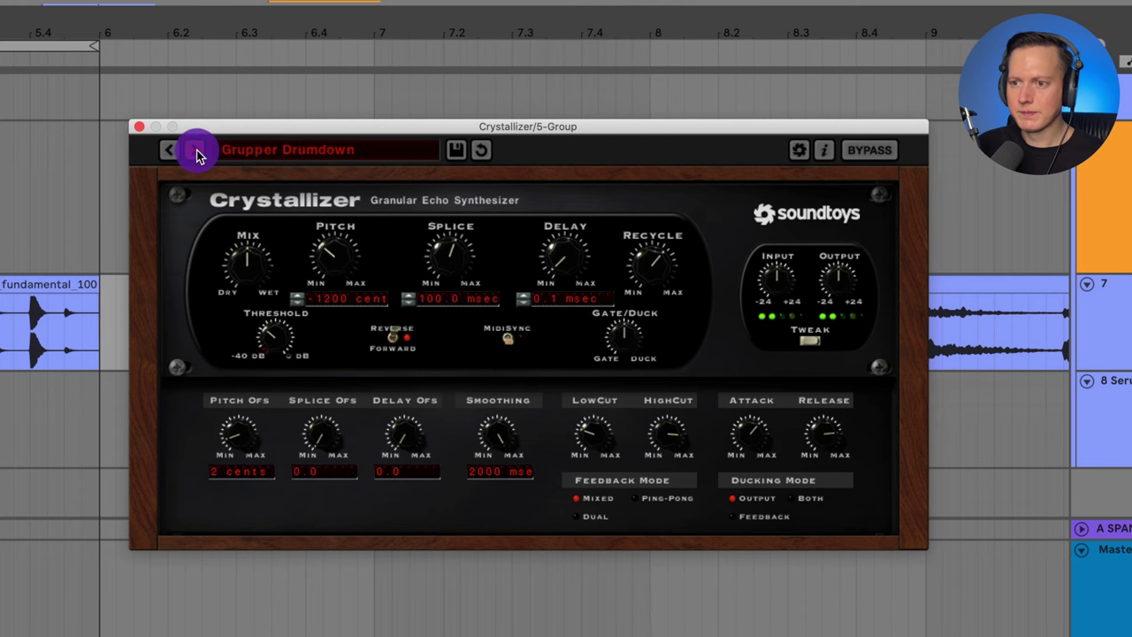
pyautogui.click(173, 152)
pyautogui.click(172, 152)
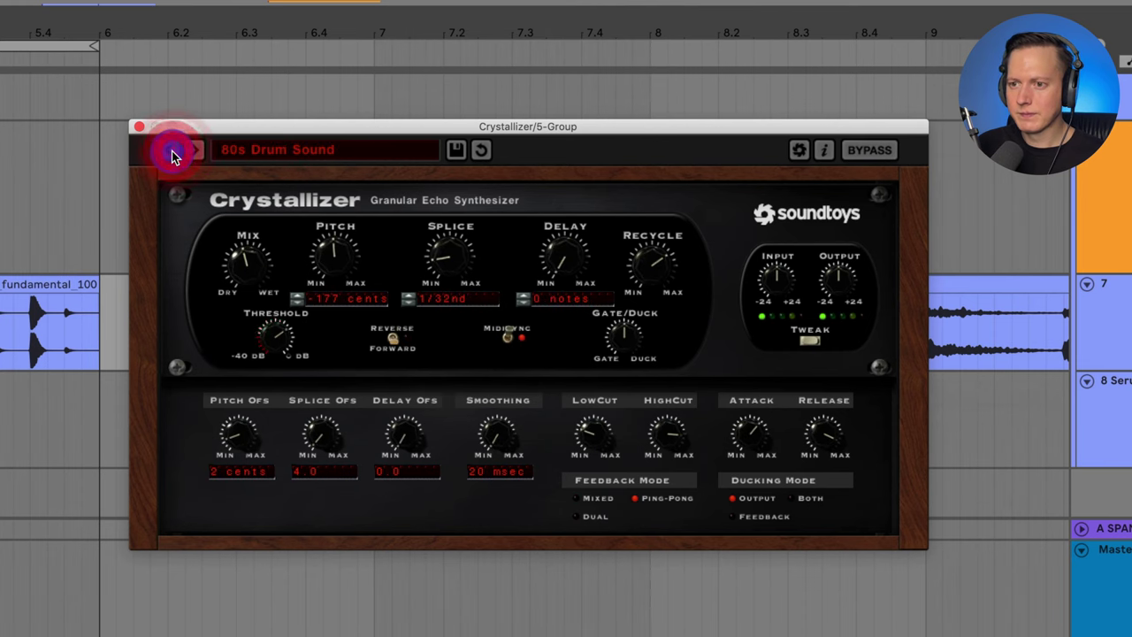
# Lower the mix and recycle amounts on the 80s Drum Sound preset and compare it with the bypassed signal.
pyautogui.click(250, 281)
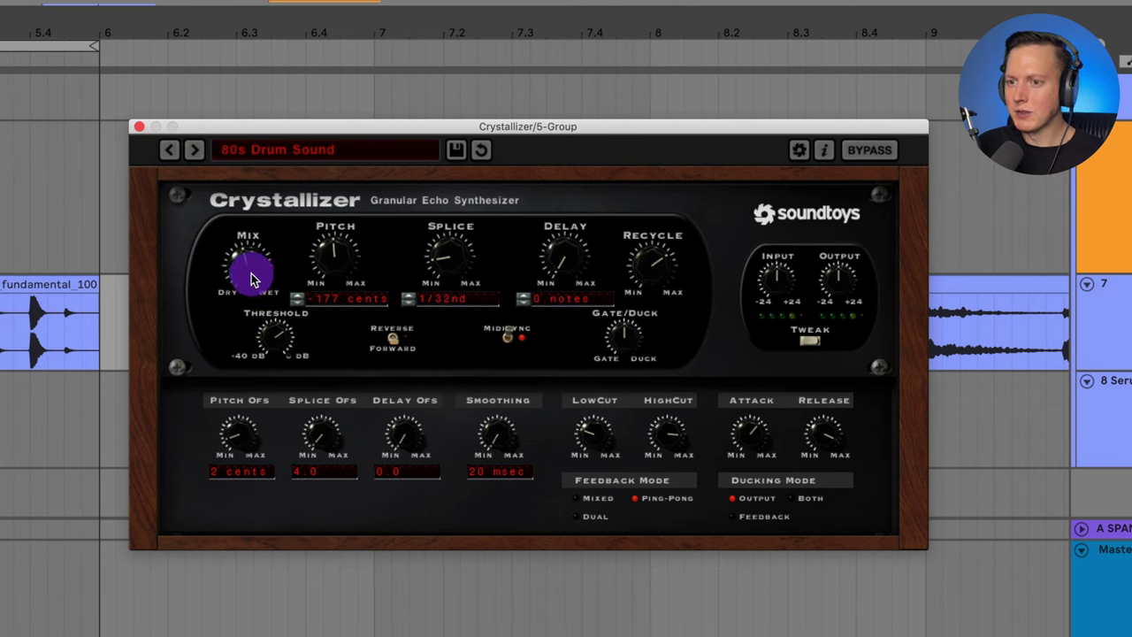
pyautogui.moveTo(249, 281); pyautogui.dragTo(257, 328)
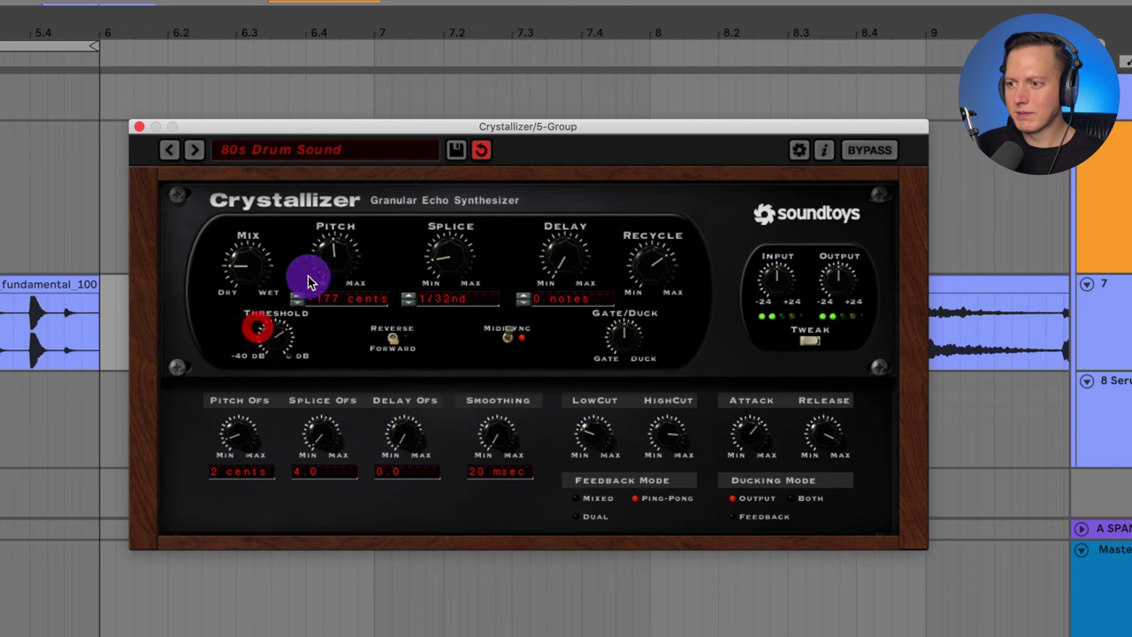
pyautogui.moveTo(650, 263); pyautogui.dragTo(655, 331)
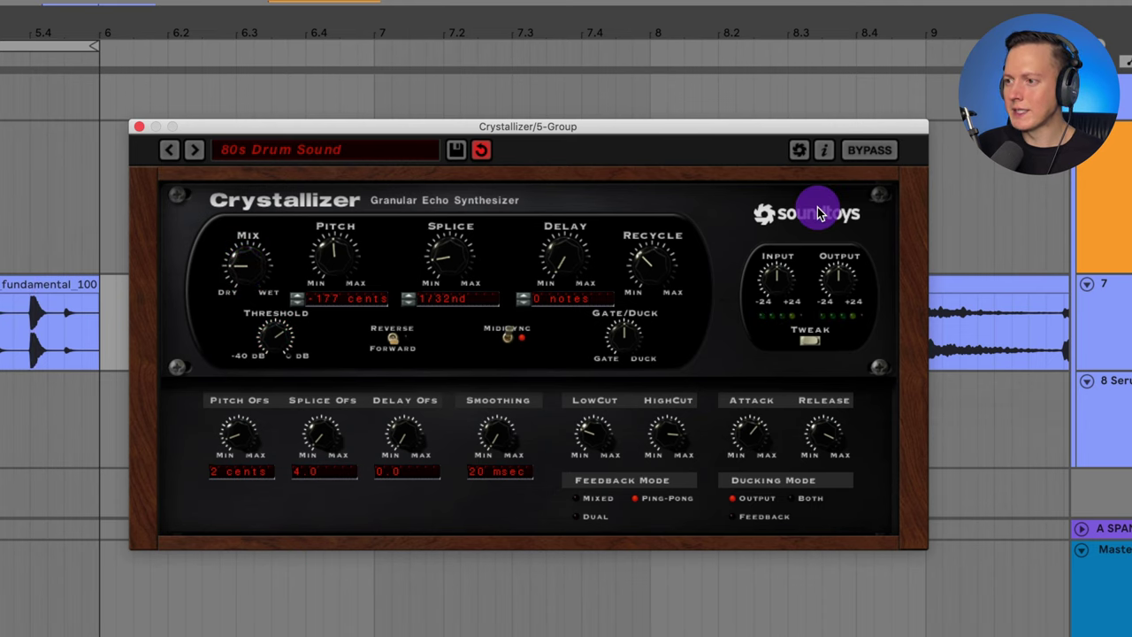
pyautogui.click(874, 155)
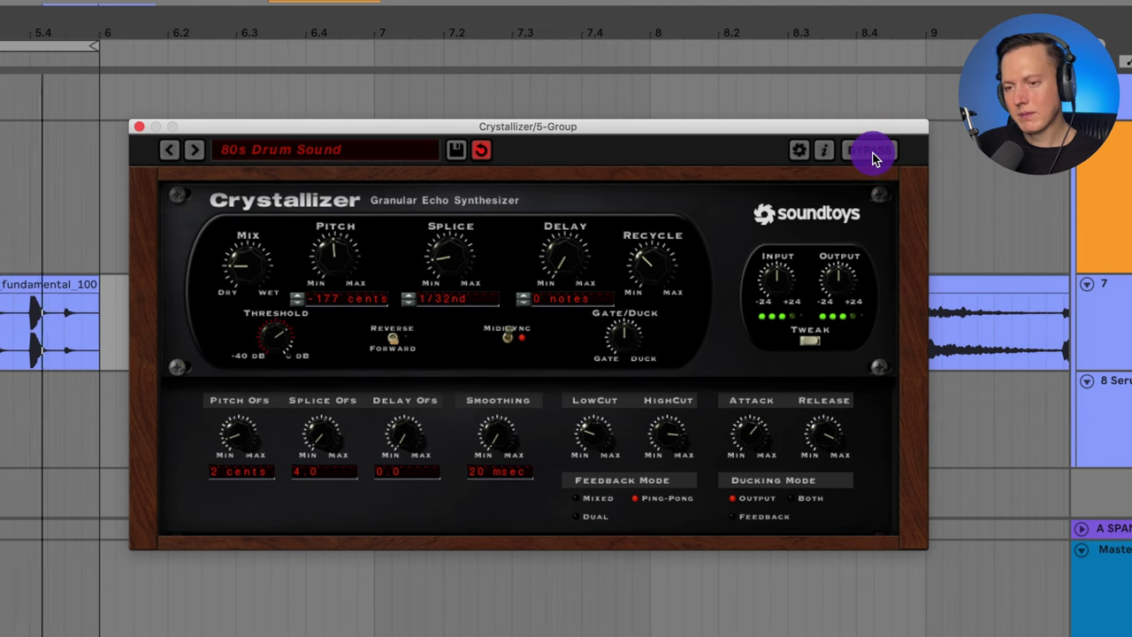
pyautogui.press('space')
pyautogui.click(293, 152)
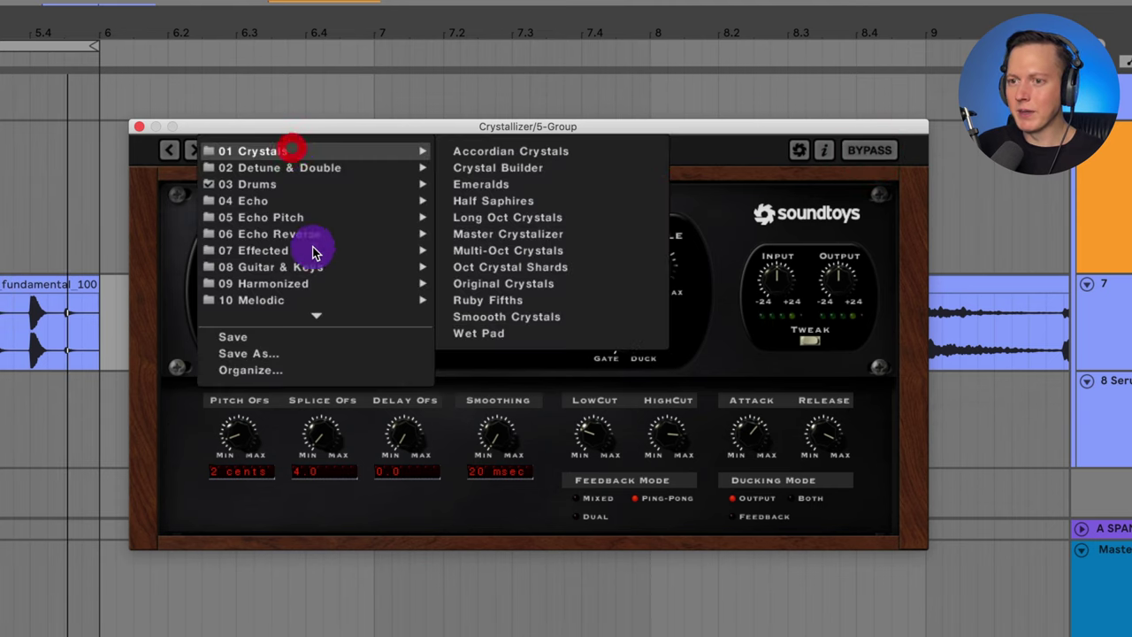
pyautogui.click(165, 228)
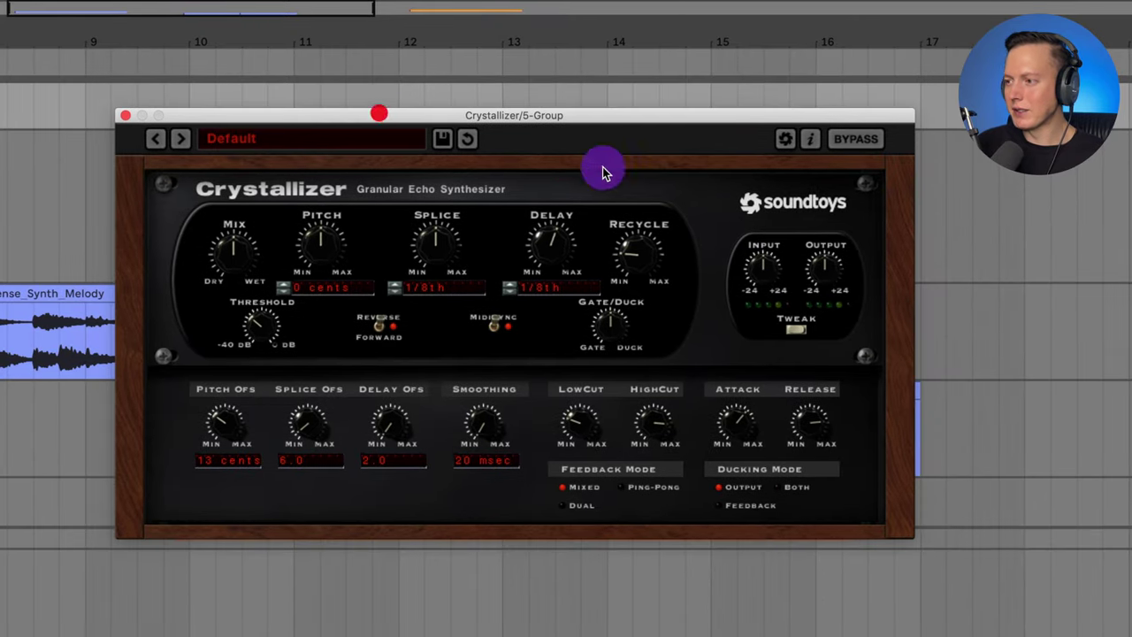
# On the synth melody's default Crystallizer, raise the recycle slightly, lower the mix toward dry and set the pitch to 1200 cents.
pyautogui.click(863, 139)
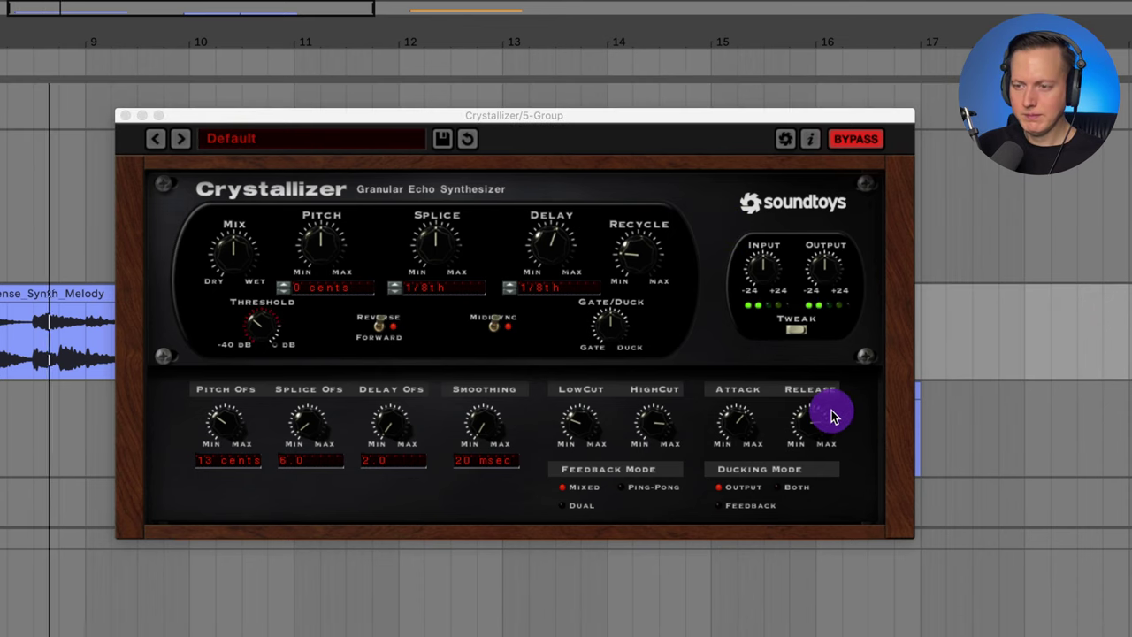
pyautogui.click(858, 142)
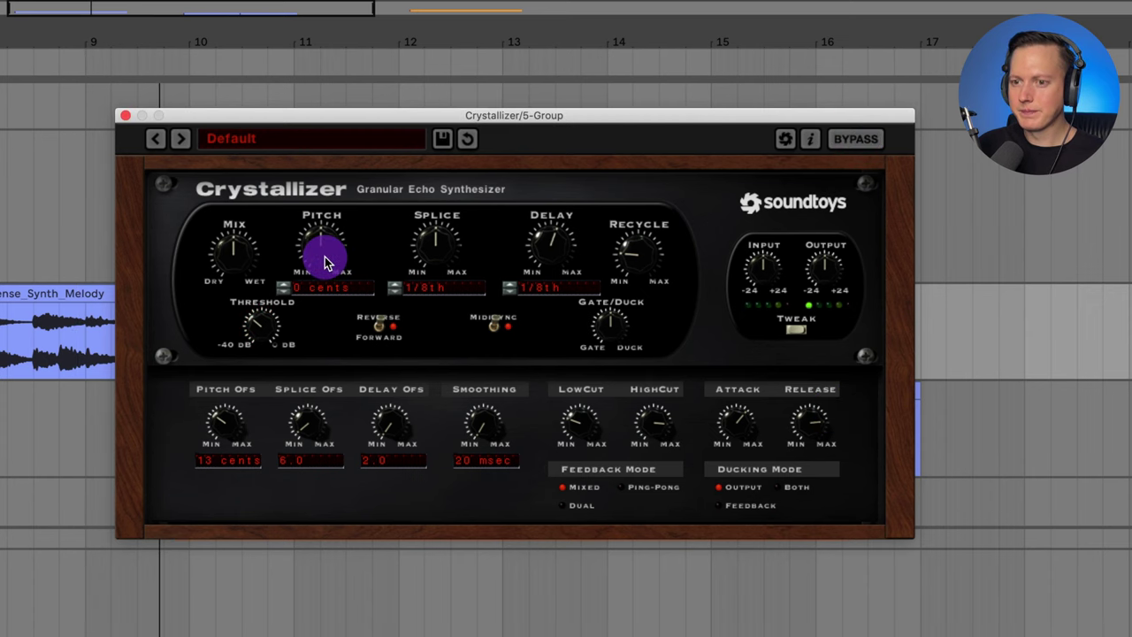
pyautogui.moveTo(637, 256); pyautogui.dragTo(641, 231)
pyautogui.moveTo(231, 262); pyautogui.dragTo(230, 288)
pyautogui.moveTo(311, 243); pyautogui.dragTo(340, 161)
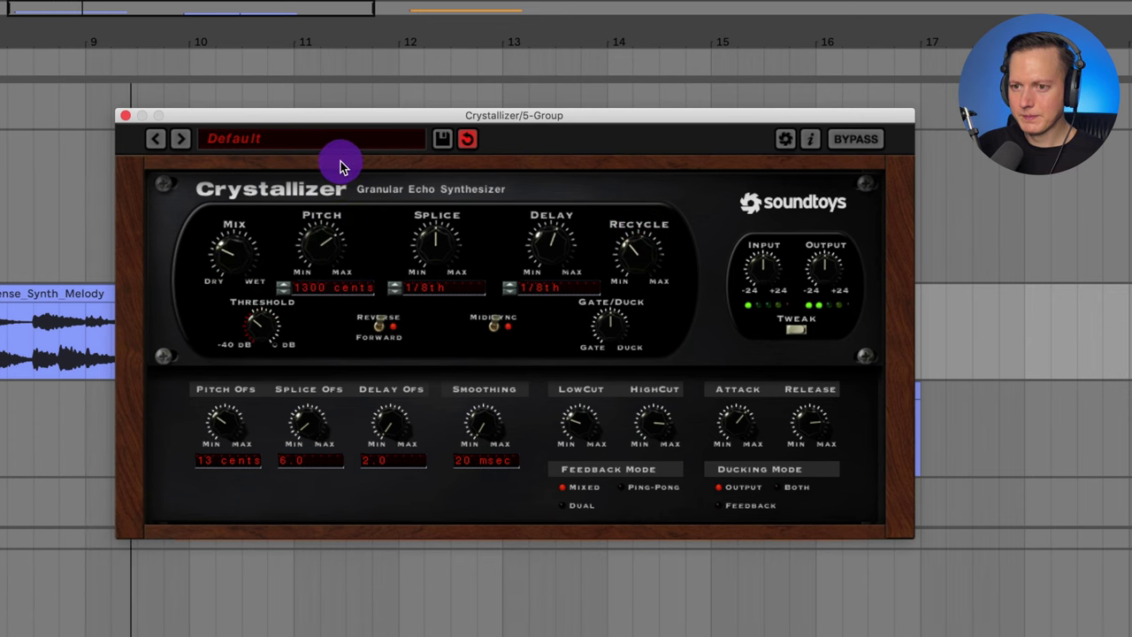
pyautogui.moveTo(321, 243); pyautogui.dragTo(328, 247)
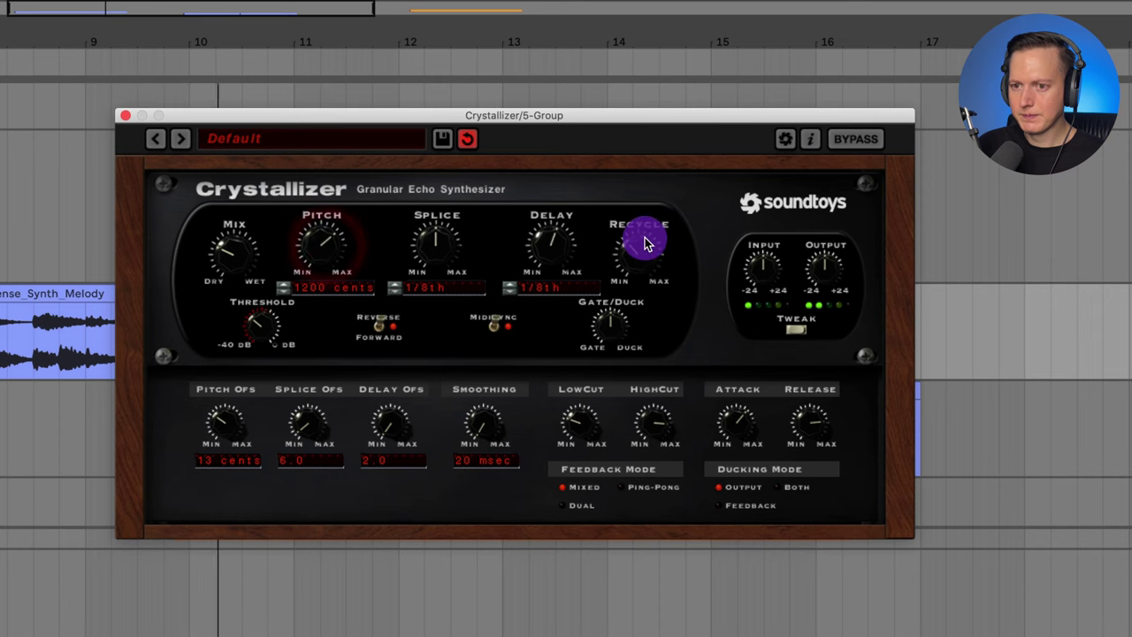
pyautogui.moveTo(245, 259); pyautogui.dragTo(234, 270)
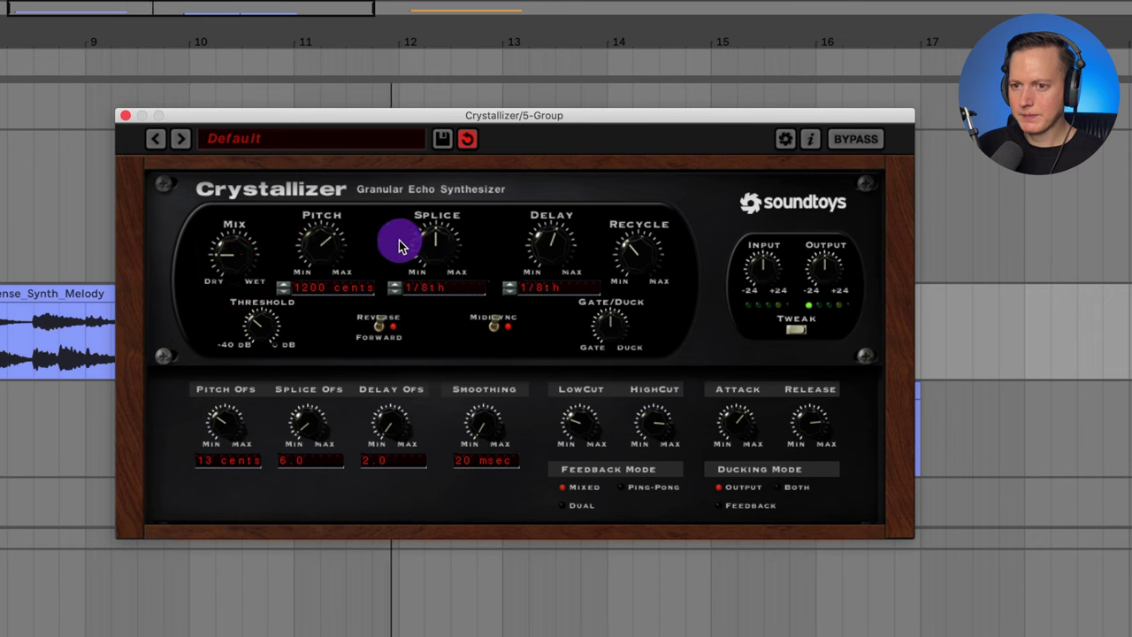
pyautogui.moveTo(398, 246); pyautogui.dragTo(312, 237)
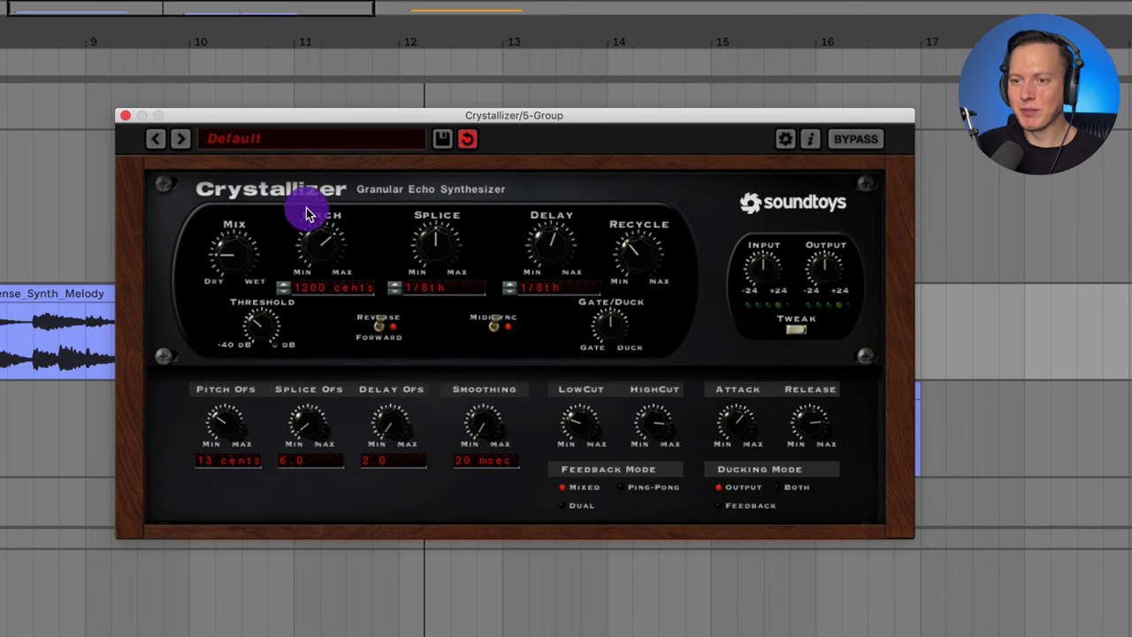
# Reset the pitch to 0 cents, set splice and delay to 1/16th, and raise the recycle and mix amounts.
pyautogui.doubleClick(318, 241)
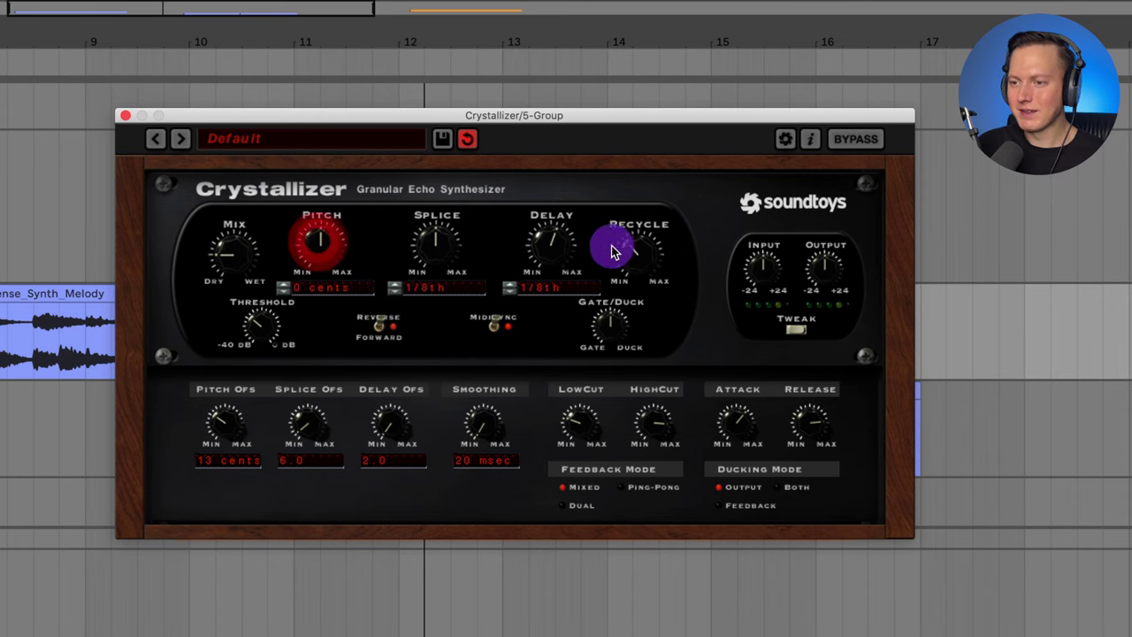
pyautogui.press('space')
pyautogui.moveTo(631, 251); pyautogui.dragTo(627, 262)
pyautogui.moveTo(559, 254); pyautogui.dragTo(557, 271)
pyautogui.moveTo(430, 260); pyautogui.dragTo(429, 261)
pyautogui.moveTo(575, 261); pyautogui.dragTo(640, 217)
pyautogui.moveTo(238, 253); pyautogui.dragTo(240, 223)
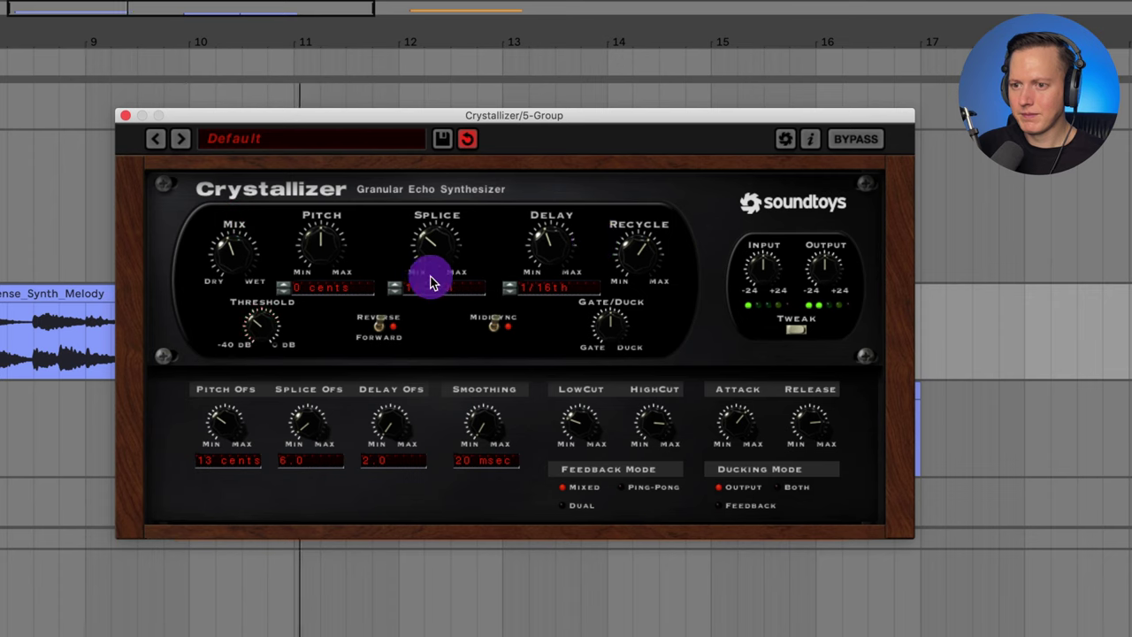
# Set the pitch to -700 cents, lower the recycle amount and close the melody's Crystallizer window.
pyautogui.moveTo(322, 256); pyautogui.dragTo(338, 335)
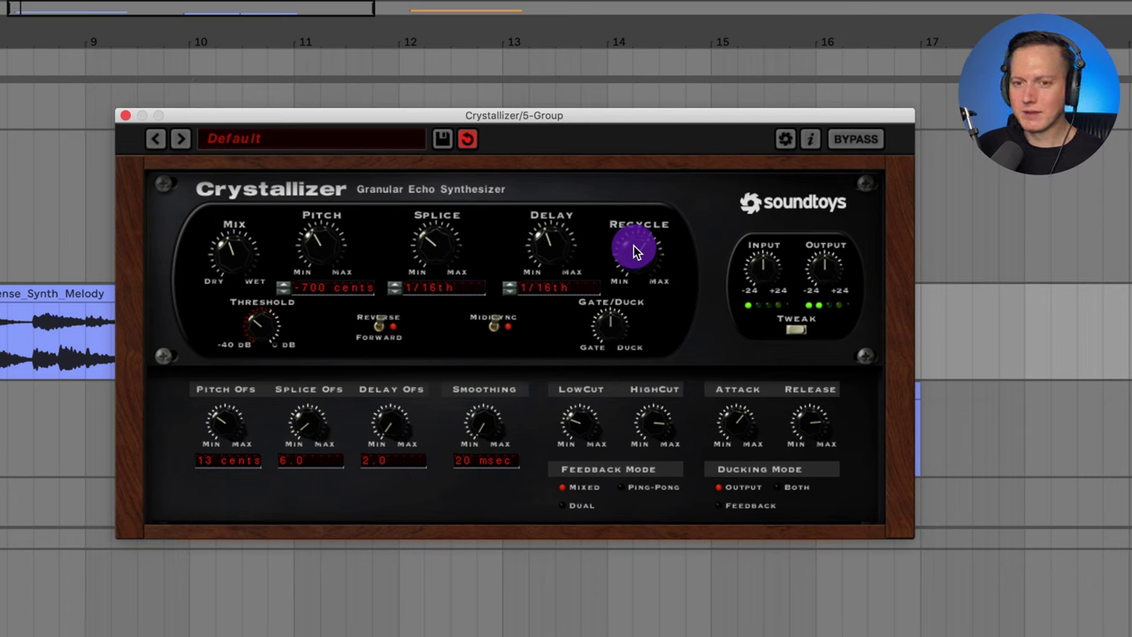
pyautogui.moveTo(633, 251); pyautogui.dragTo(651, 329)
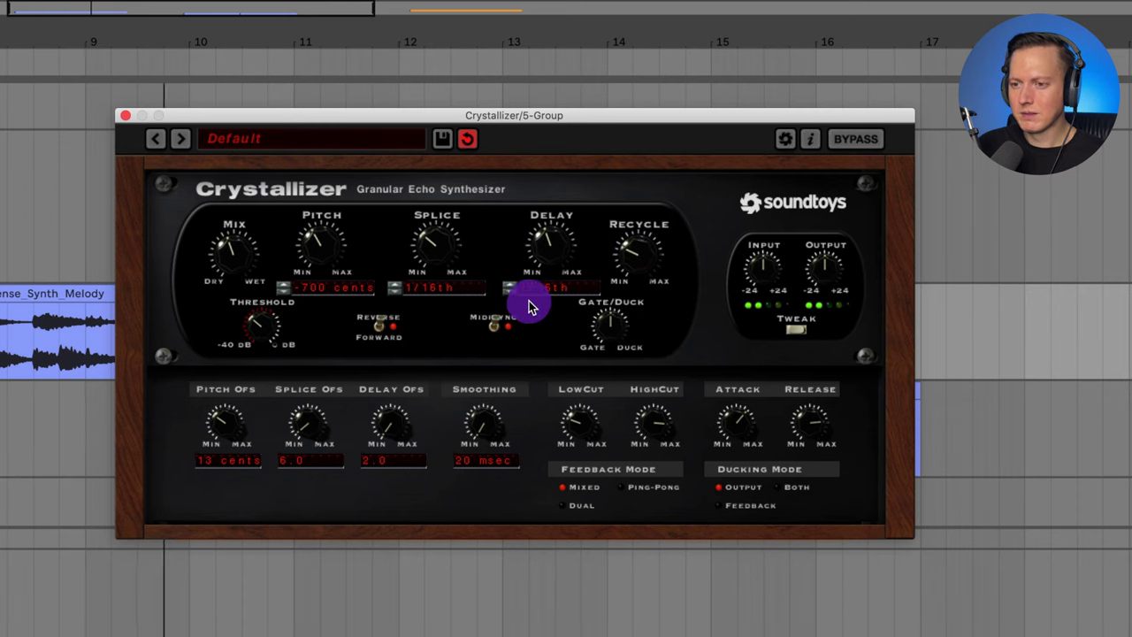
pyautogui.click(125, 120)
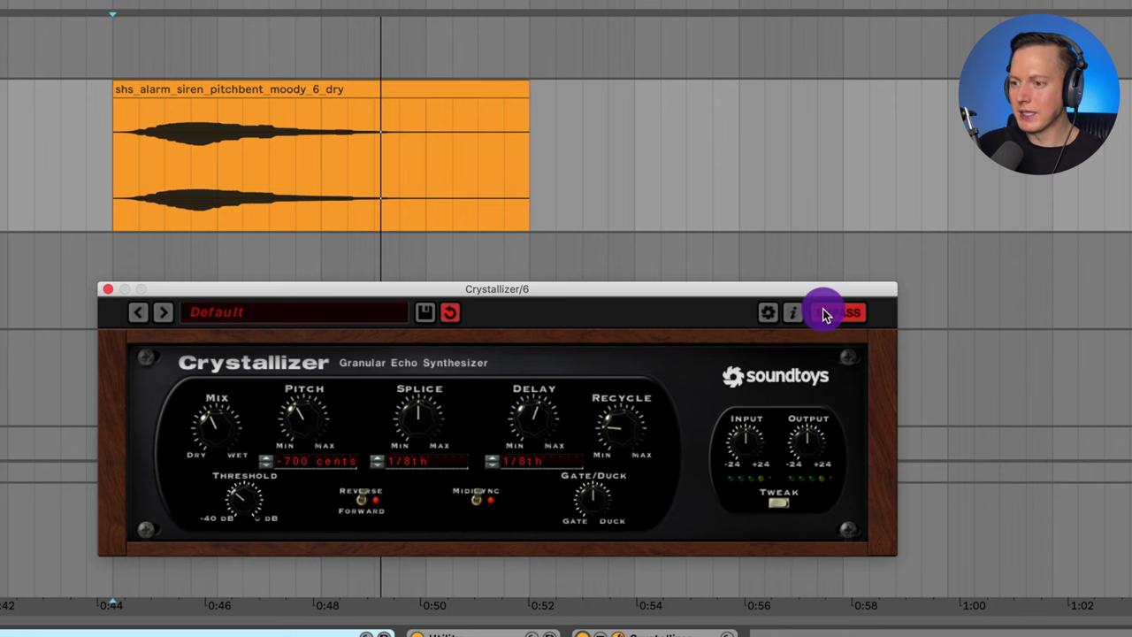
# Turn off bypass on the siren track's Crystallizer, raise its recycle and mix amounts, and listen to the result.
pyautogui.press('space')
pyautogui.moveTo(624, 430); pyautogui.dragTo(642, 371)
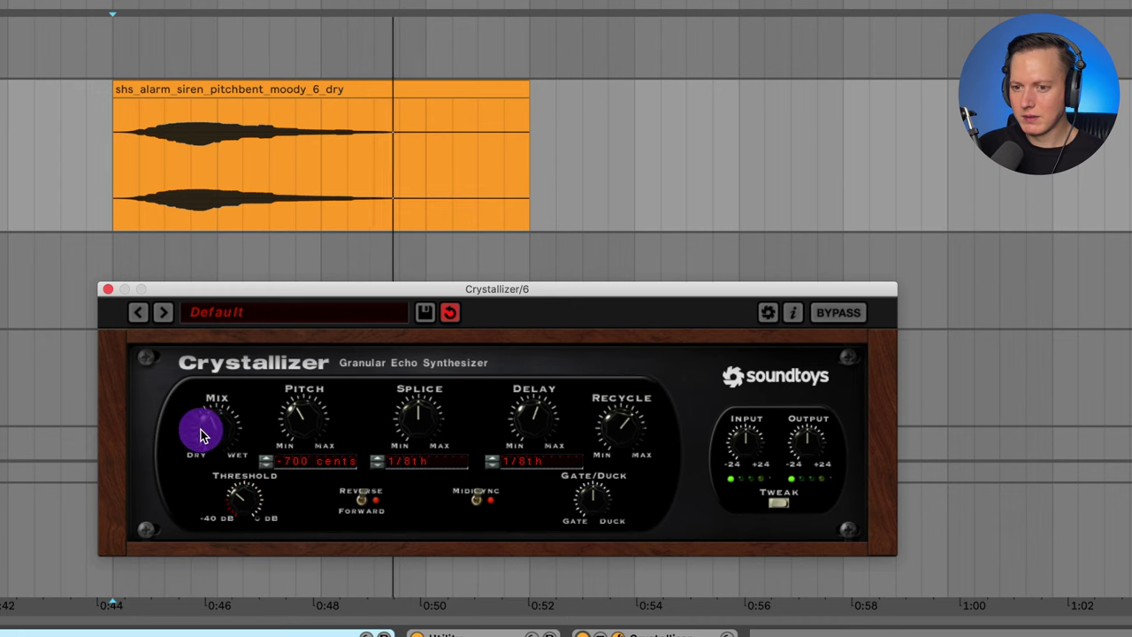
pyautogui.moveTo(221, 397); pyautogui.dragTo(226, 438)
pyautogui.press('space')
pyautogui.press('space')
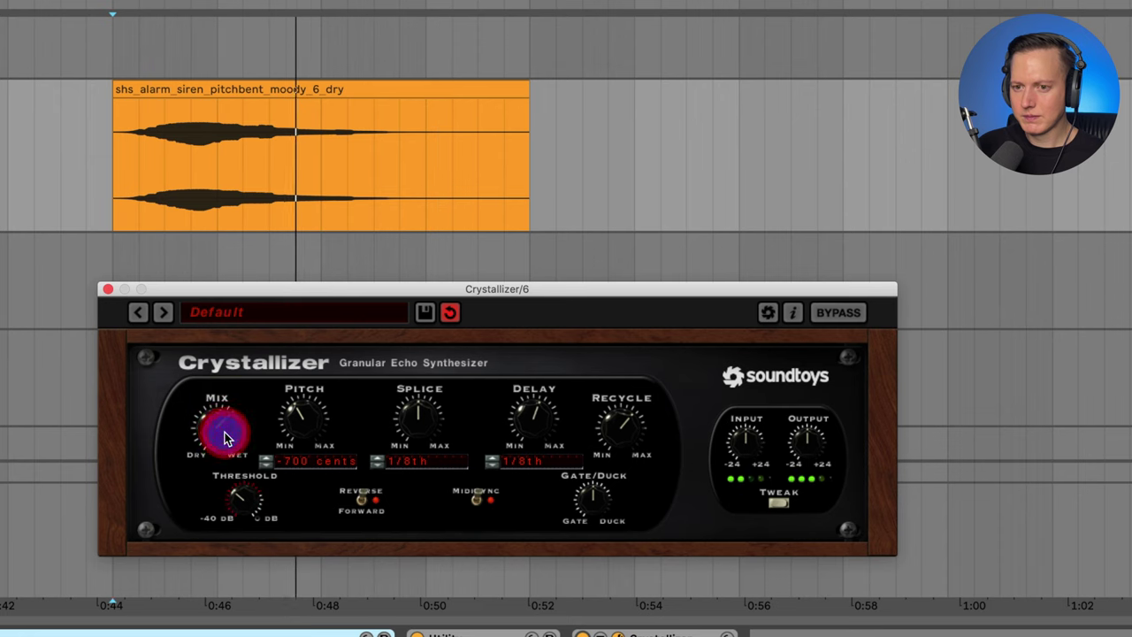
pyautogui.click(849, 317)
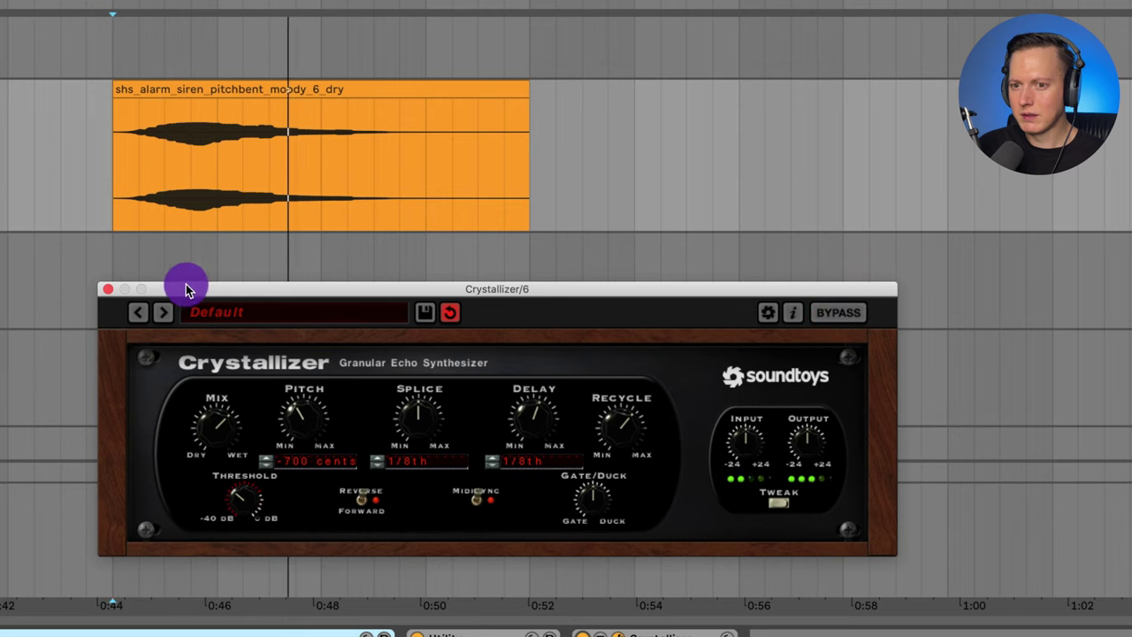
# Close the Crystallizer window, freeze and flatten the siren track, and delete the extra tail clip.
pyautogui.click(109, 291)
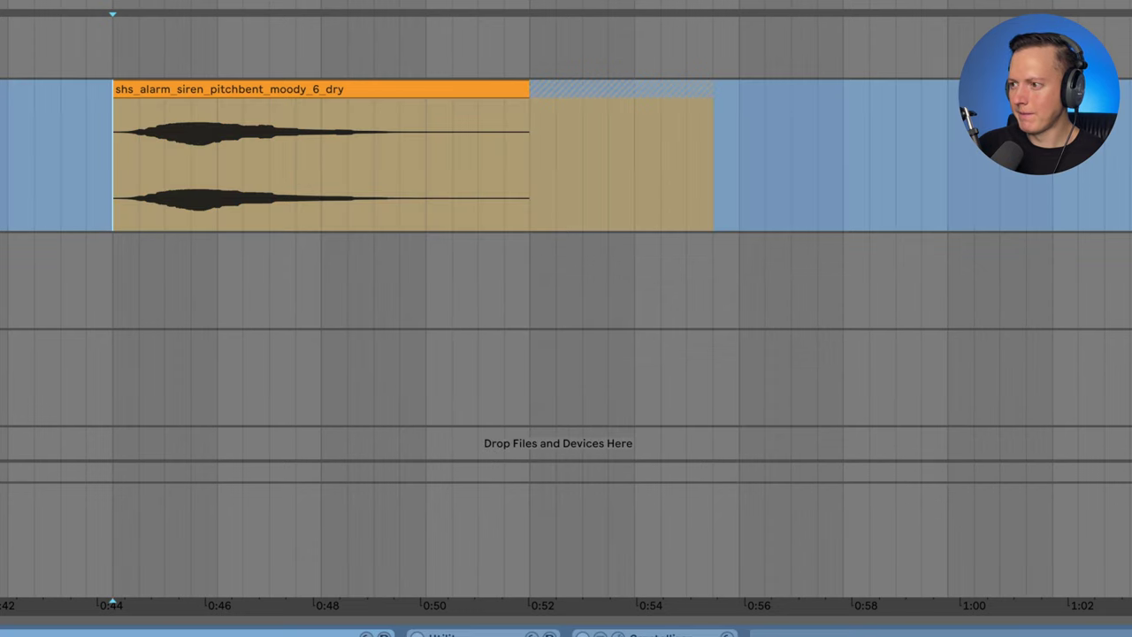
pyautogui.click(1082, 222)
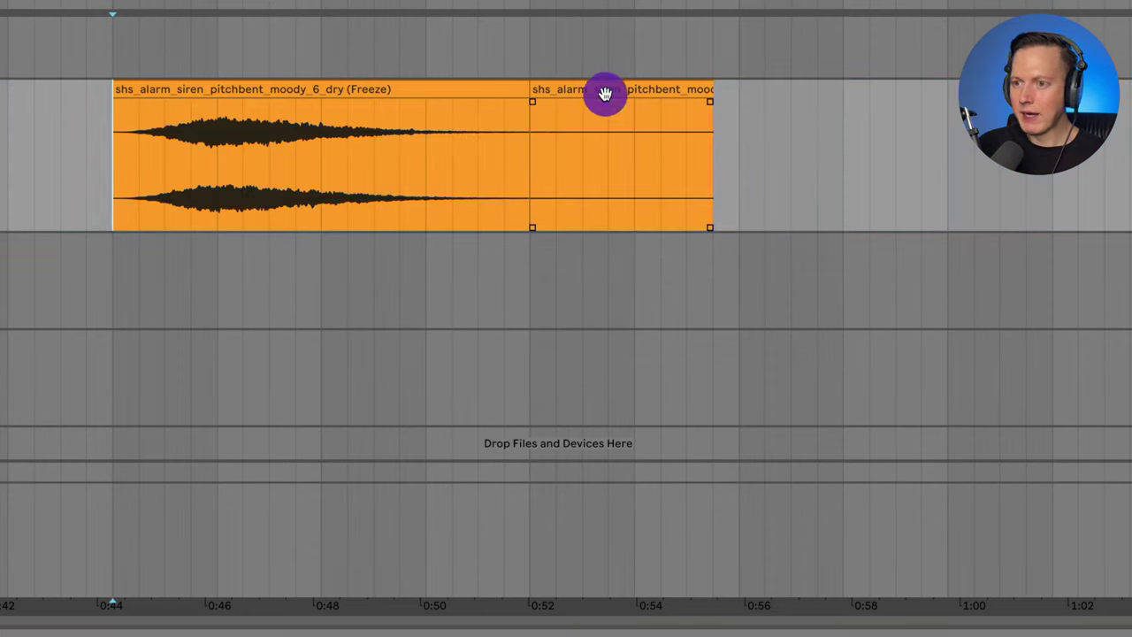
pyautogui.click(605, 93)
pyautogui.press('Delete')
# Play the flattened siren clip and add a fade-out from about 0:50 to the clip's end.
pyautogui.click(107, 159)
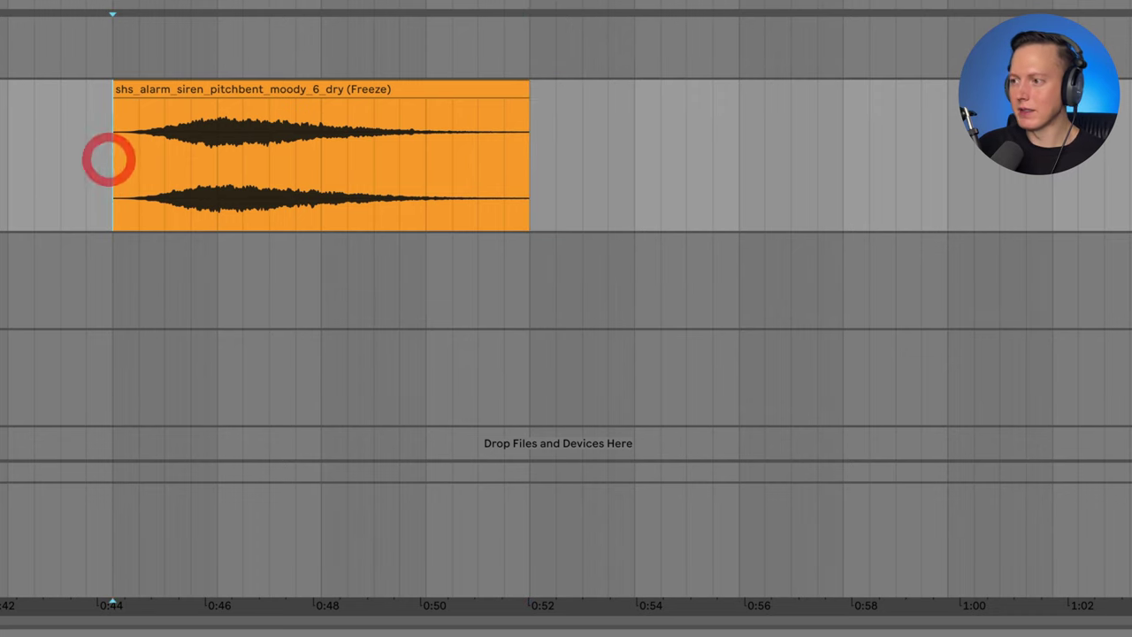
pyautogui.press('space')
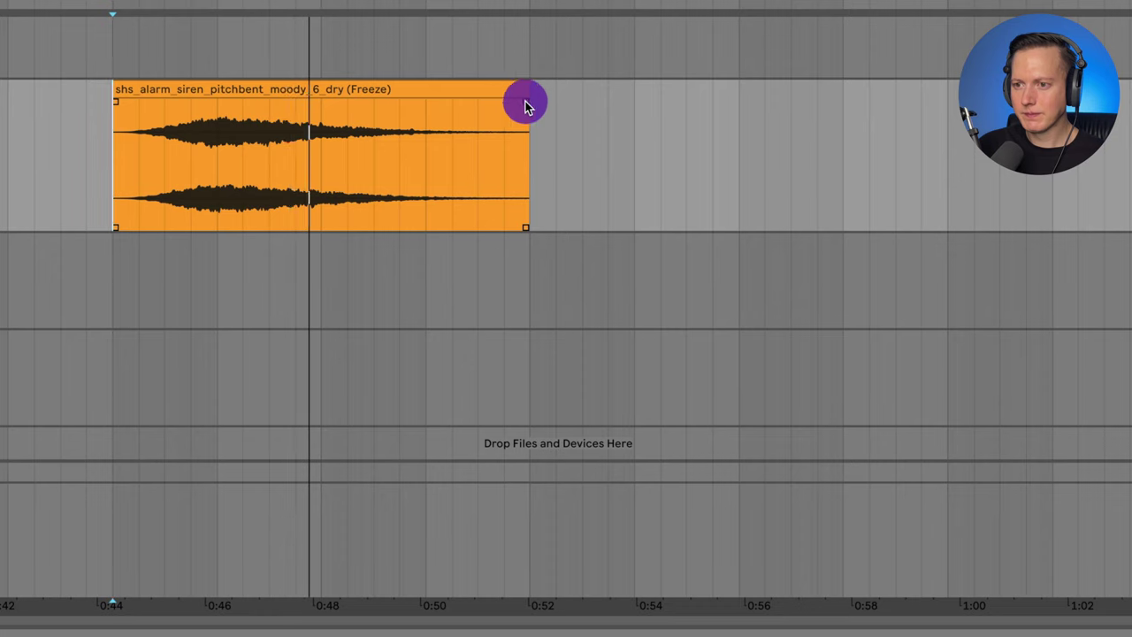
pyautogui.moveTo(526, 101); pyautogui.dragTo(423, 102)
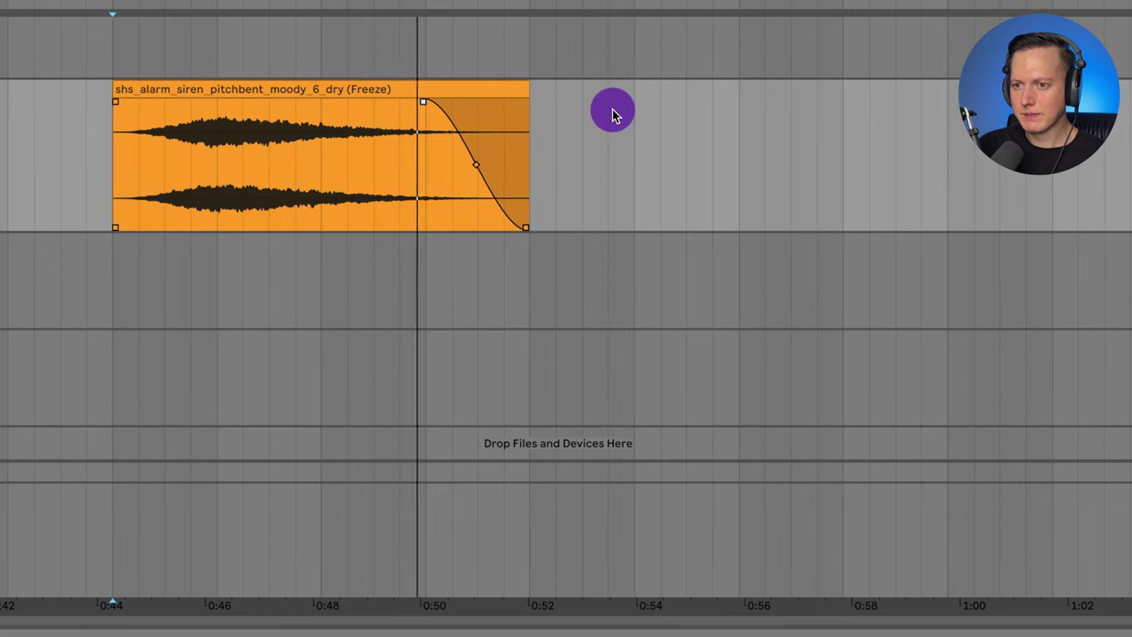